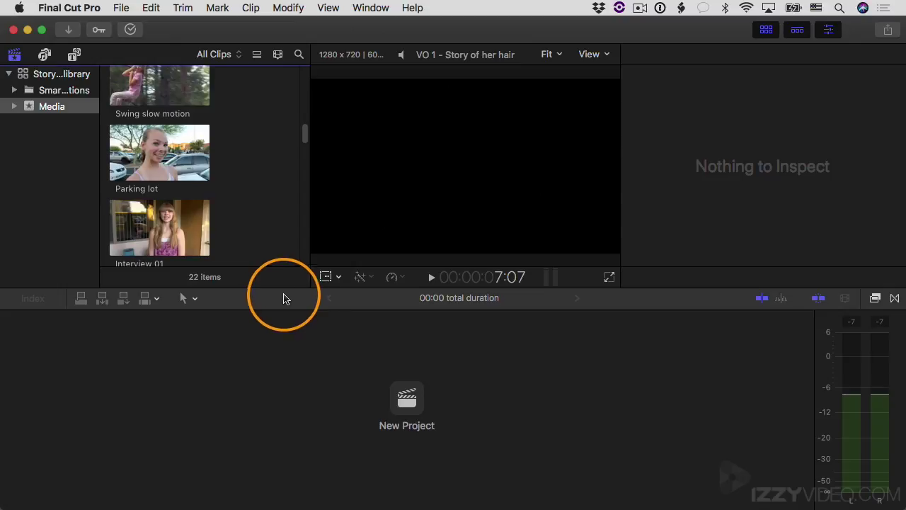
Set the browser clips to no grouping and sort them by Name.
{"action": "left_click", "coordinate": [278, 57]}
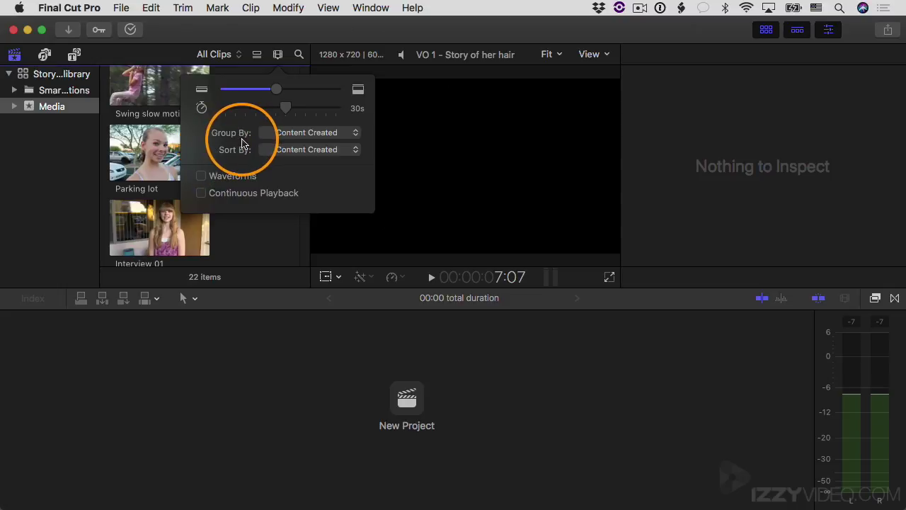
{"action": "left_click", "coordinate": [328, 134]}
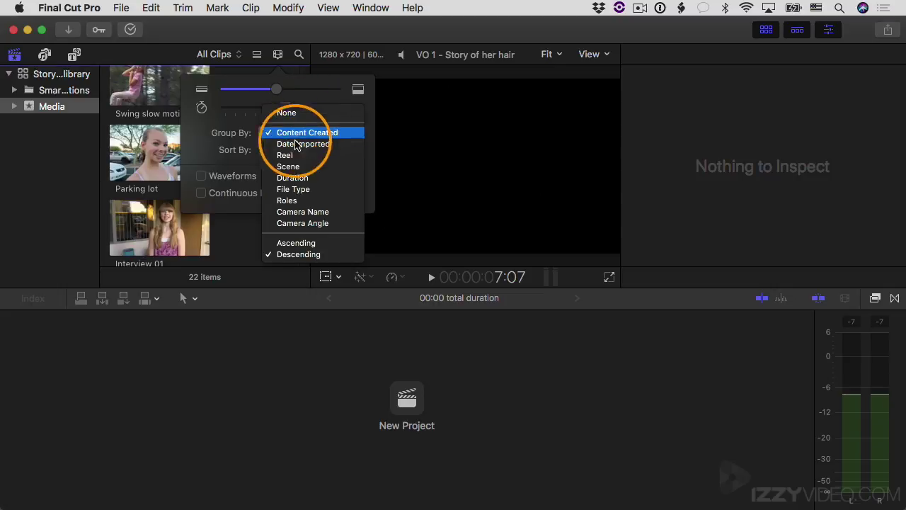
{"action": "left_click", "coordinate": [290, 113]}
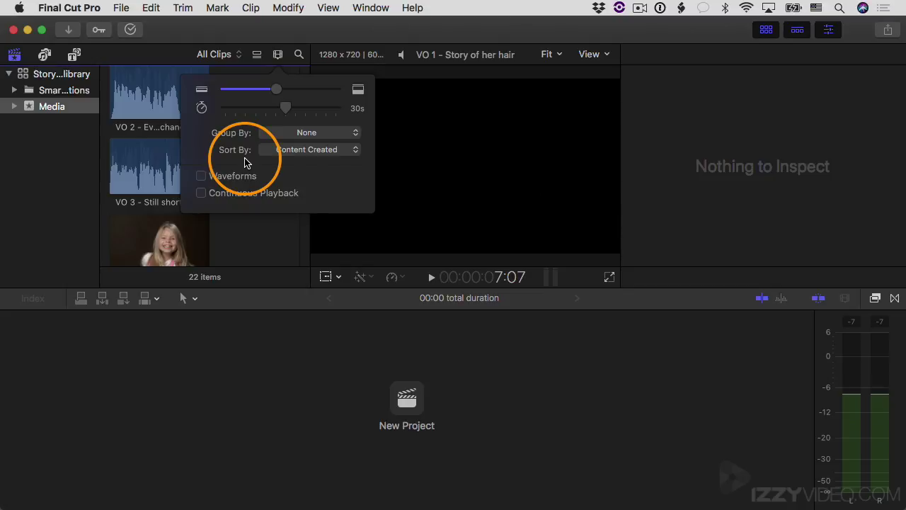
{"action": "left_click", "coordinate": [310, 151]}
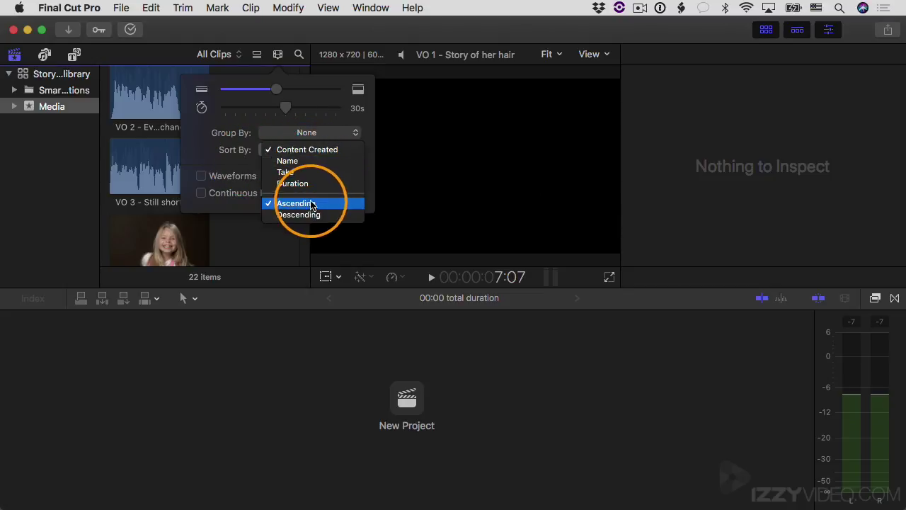
{"action": "left_click", "coordinate": [289, 163]}
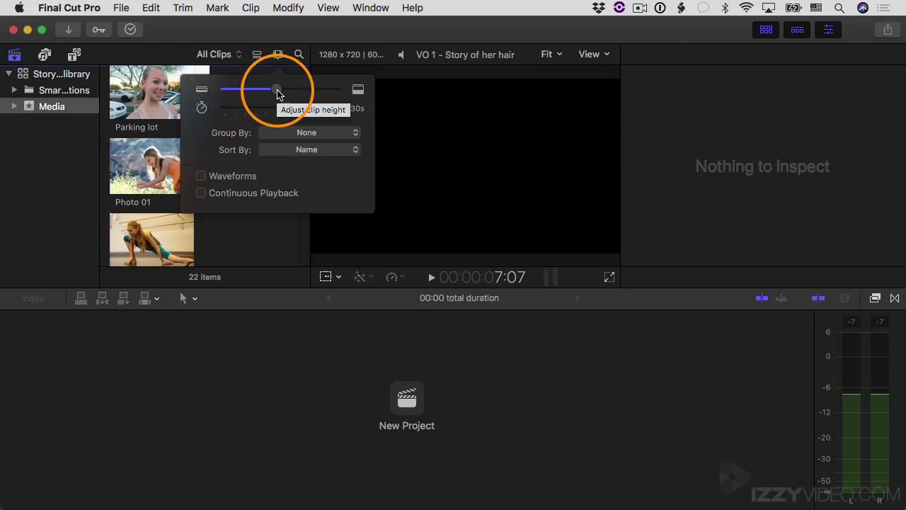
Try the smallest and largest clip heights in the browser and return the thumbnails to medium height.
{"action": "left_click_drag", "start_coordinate": [277, 95], "coordinate": [219, 96]}
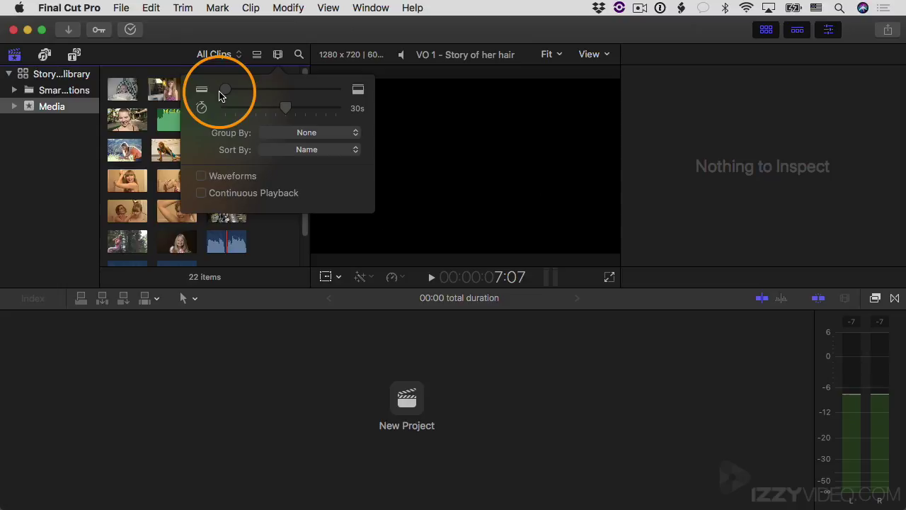
{"action": "left_click_drag", "start_coordinate": [219, 96], "coordinate": [345, 92]}
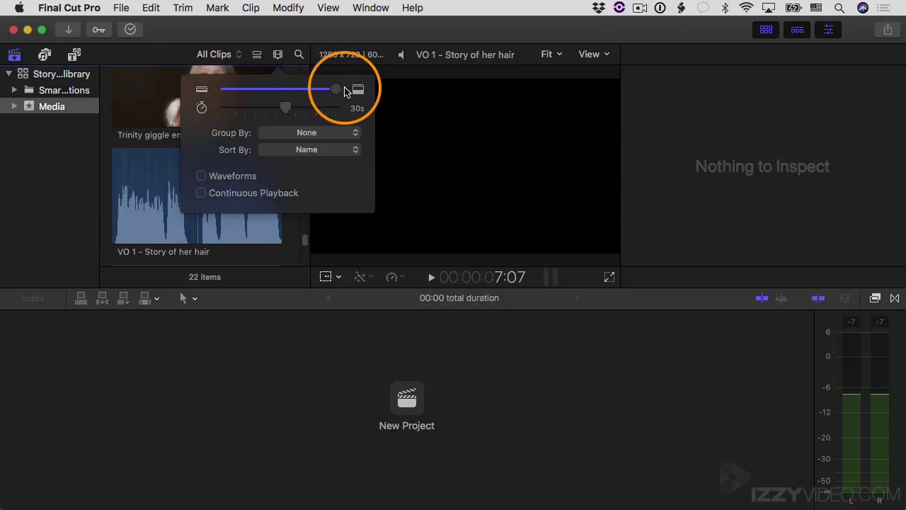
{"action": "left_click_drag", "start_coordinate": [344, 92], "coordinate": [278, 94]}
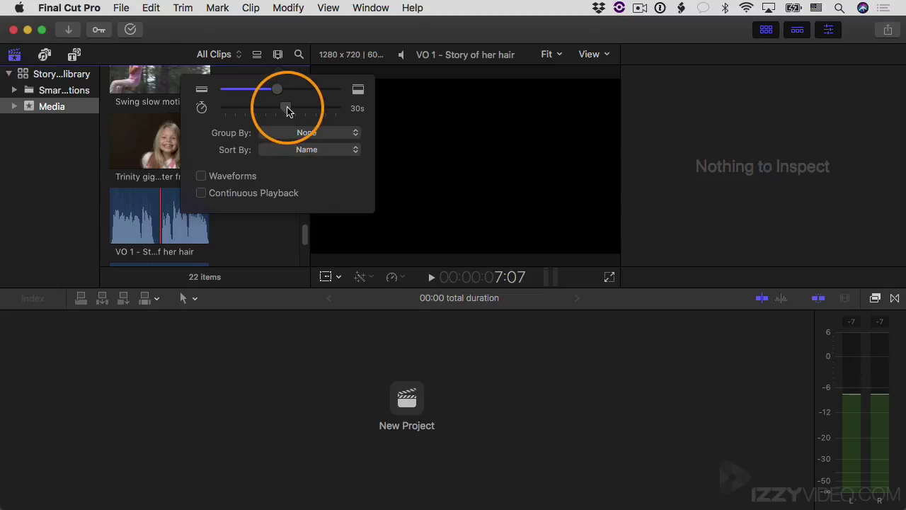
Set the browser filmstrips to 2 seconds per thumbnail and look over the expanded clips.
{"action": "left_click_drag", "start_coordinate": [287, 111], "coordinate": [314, 111]}
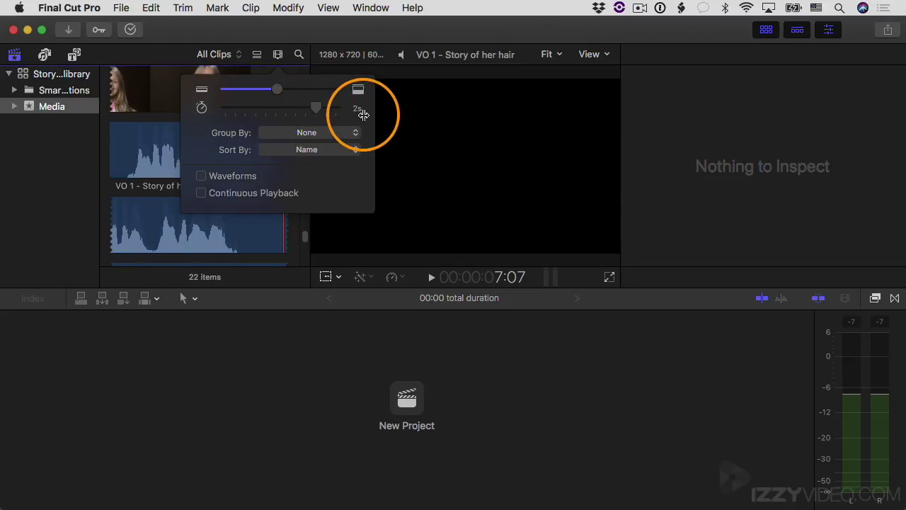
{"action": "left_click", "coordinate": [280, 56]}
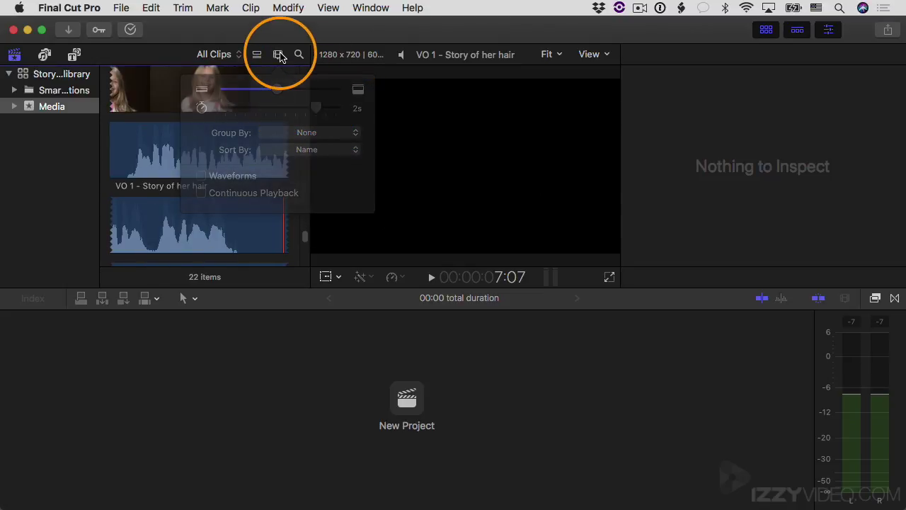
{"action": "scroll", "coordinate": [306, 231], "scroll_direction": "up", "scroll_amount": 5}
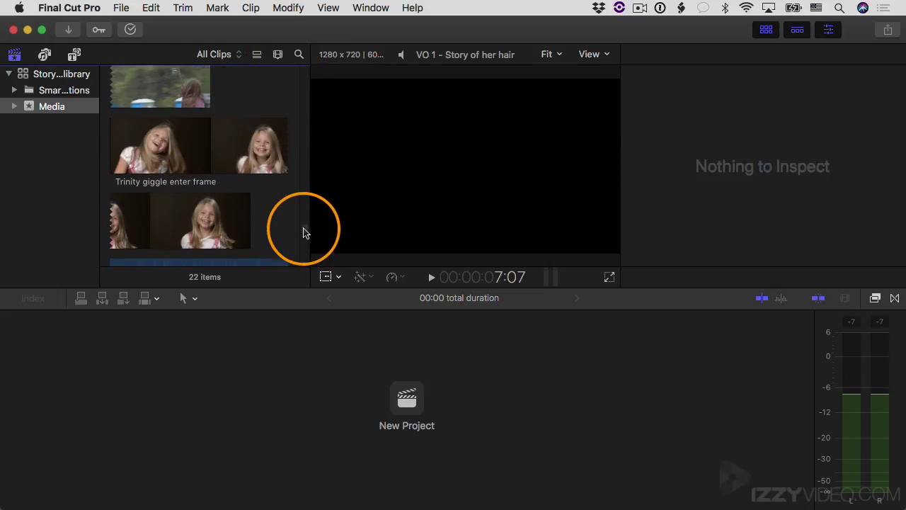
{"action": "scroll", "coordinate": [305, 232], "scroll_direction": "down", "scroll_amount": 2}
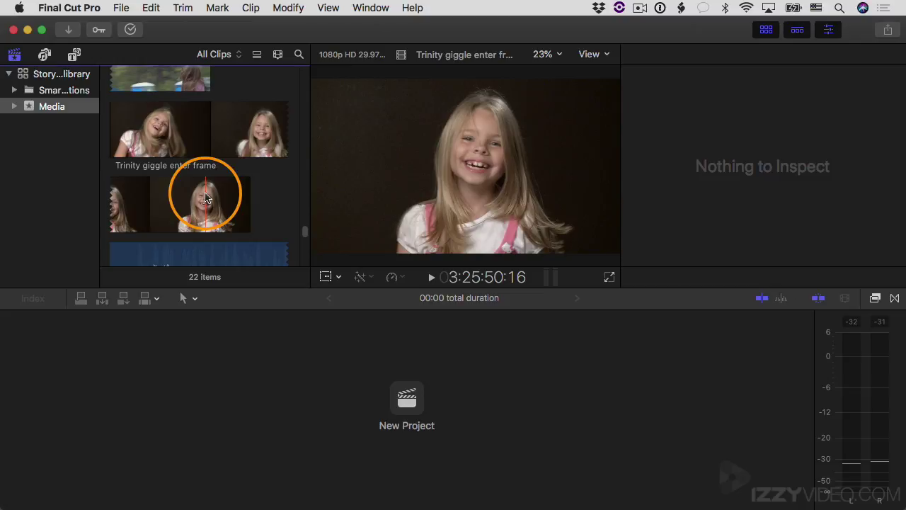
Set the filmstrip duration to All so each clip shows as one thumbnail, and view the voice-over clips.
{"action": "left_click", "coordinate": [277, 55]}
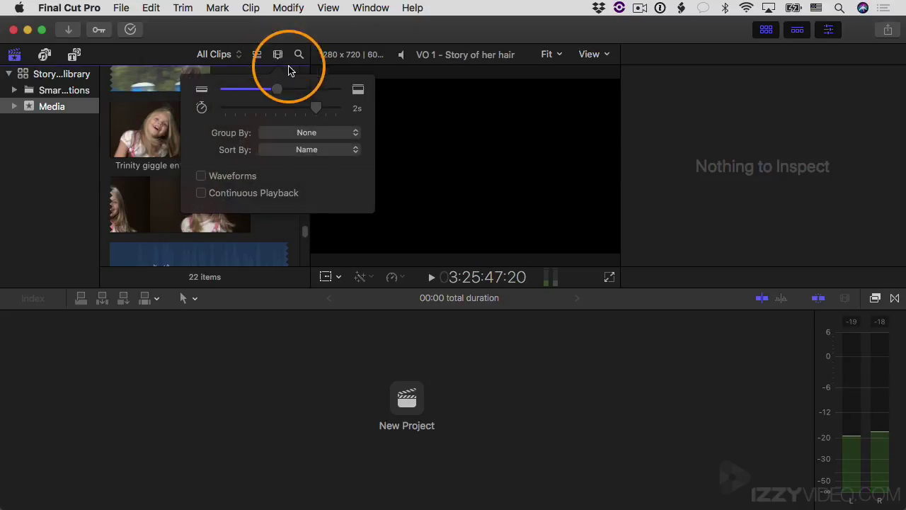
{"action": "left_click_drag", "start_coordinate": [315, 109], "coordinate": [224, 109]}
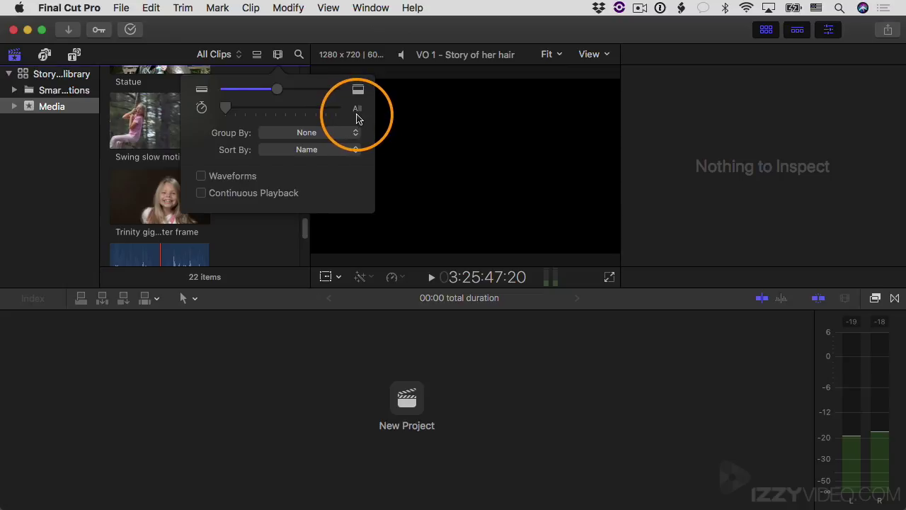
{"action": "left_click", "coordinate": [277, 55]}
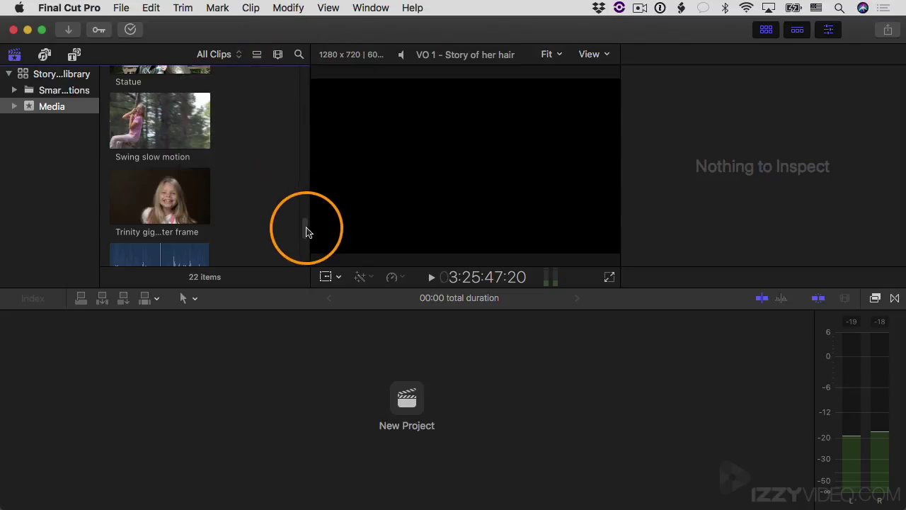
{"action": "left_click_drag", "start_coordinate": [306, 231], "coordinate": [307, 262]}
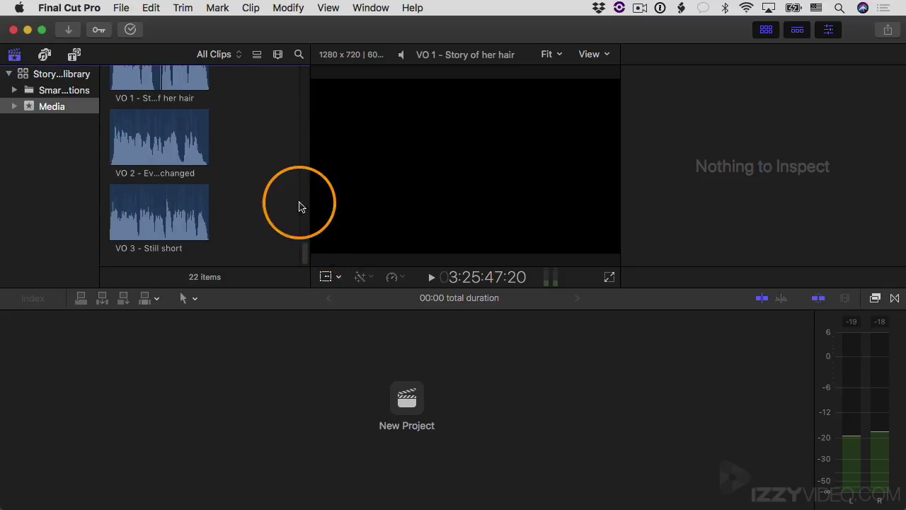
Turn on waveforms for the browser clips and look through the video clips' audio, up to Interview 01.
{"action": "left_click", "coordinate": [278, 55]}
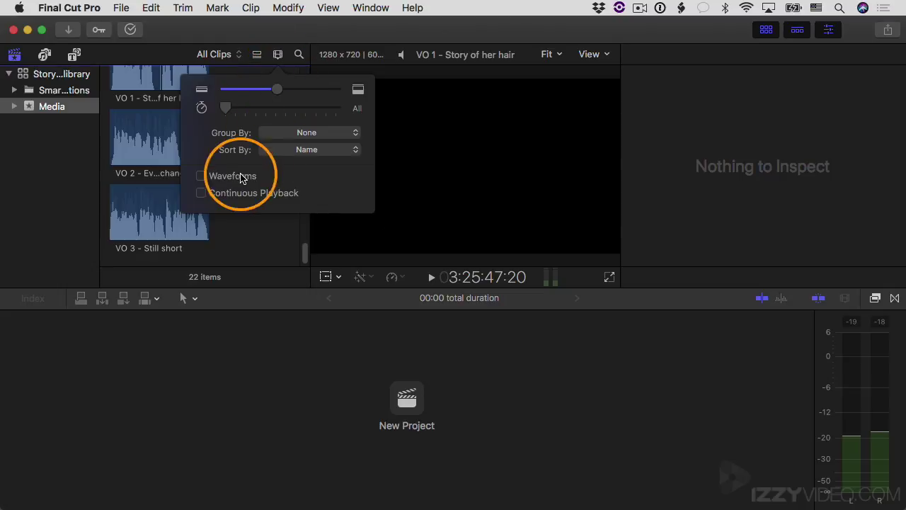
{"action": "left_click", "coordinate": [202, 176]}
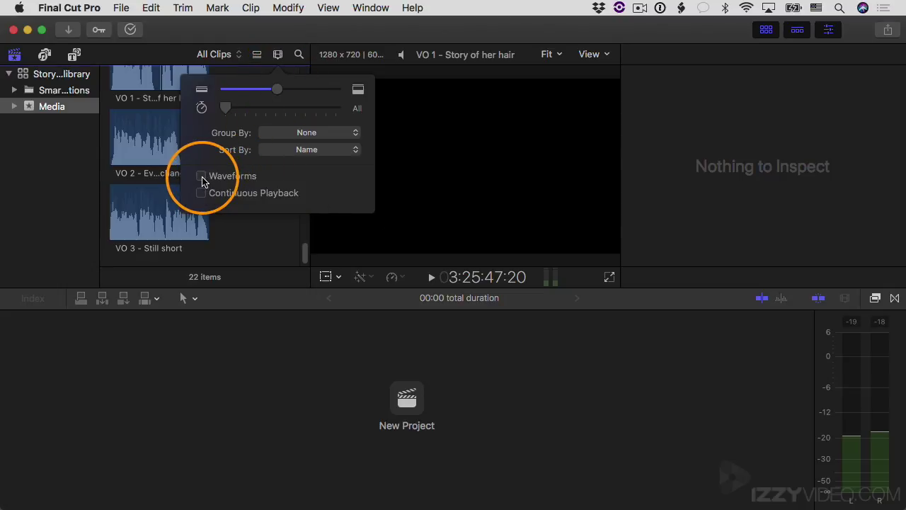
{"action": "left_click", "coordinate": [307, 251]}
{"action": "scroll", "coordinate": [300, 229], "scroll_direction": "up", "scroll_amount": 5}
{"action": "left_click_drag", "start_coordinate": [301, 227], "coordinate": [299, 168]}
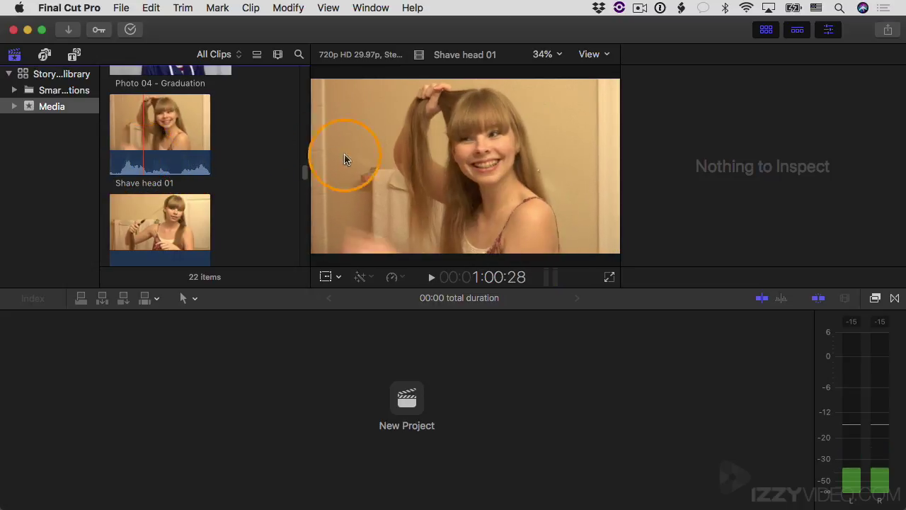
{"action": "left_click_drag", "start_coordinate": [303, 177], "coordinate": [306, 130]}
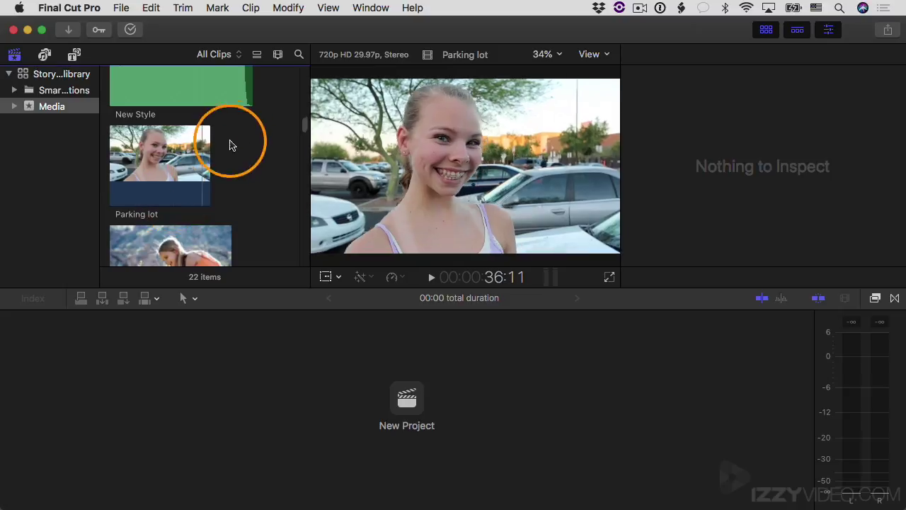
{"action": "left_click_drag", "start_coordinate": [304, 128], "coordinate": [309, 93]}
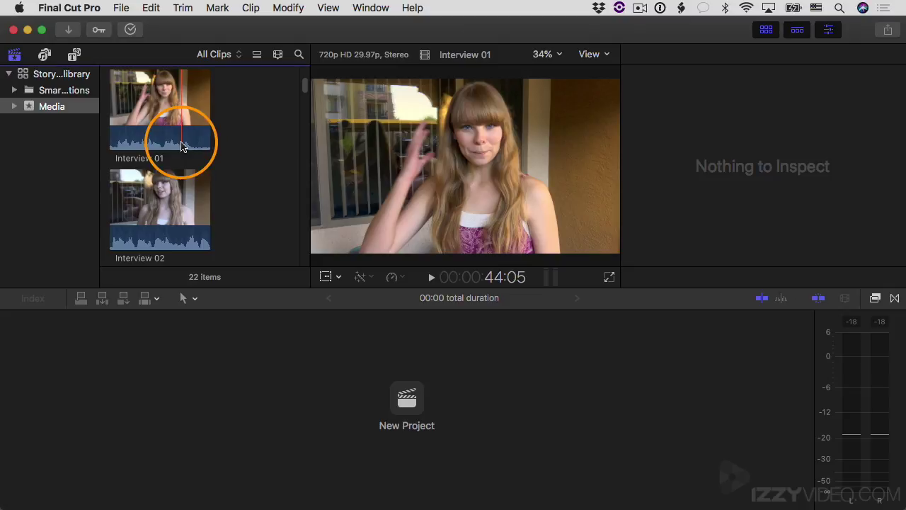
Turn on Continuous Playback and play from the Baby smile clip on into Interview 01, stopping partway through.
{"action": "left_click", "coordinate": [278, 55]}
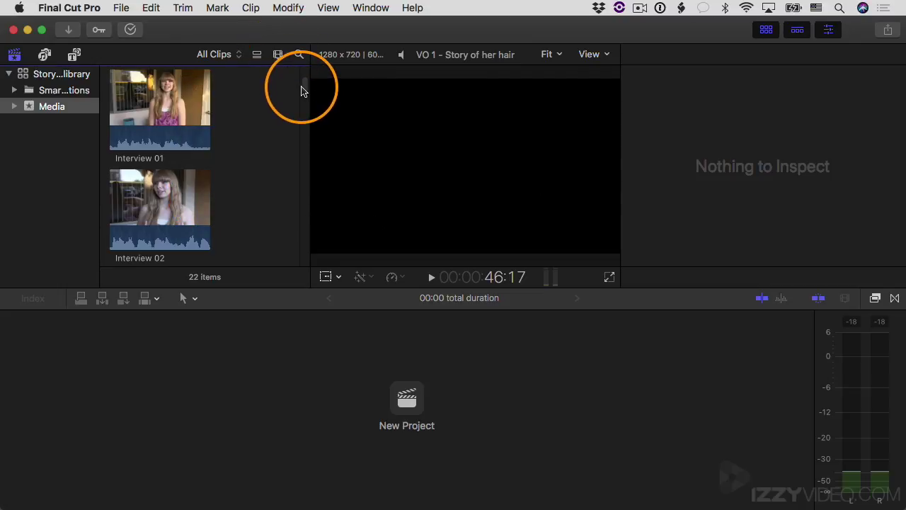
{"action": "scroll", "coordinate": [303, 86], "scroll_direction": "up", "scroll_amount": 3}
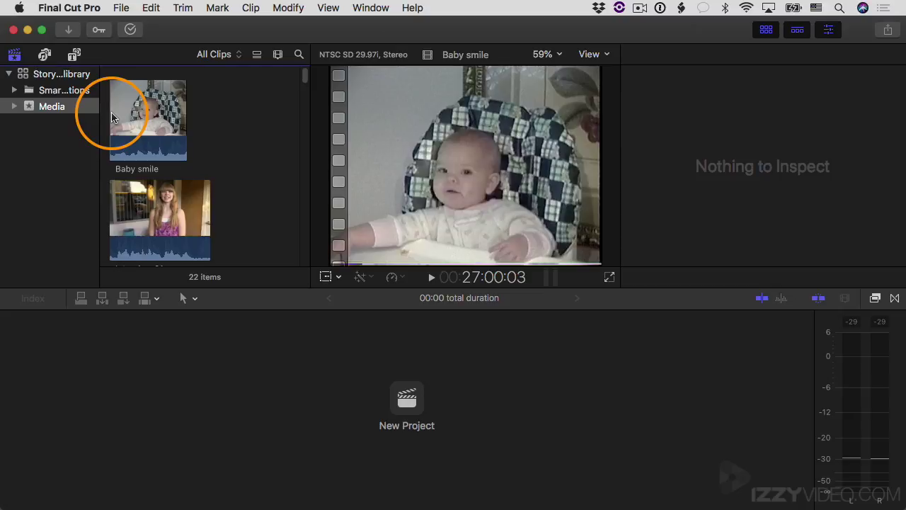
{"action": "key", "text": "space"}
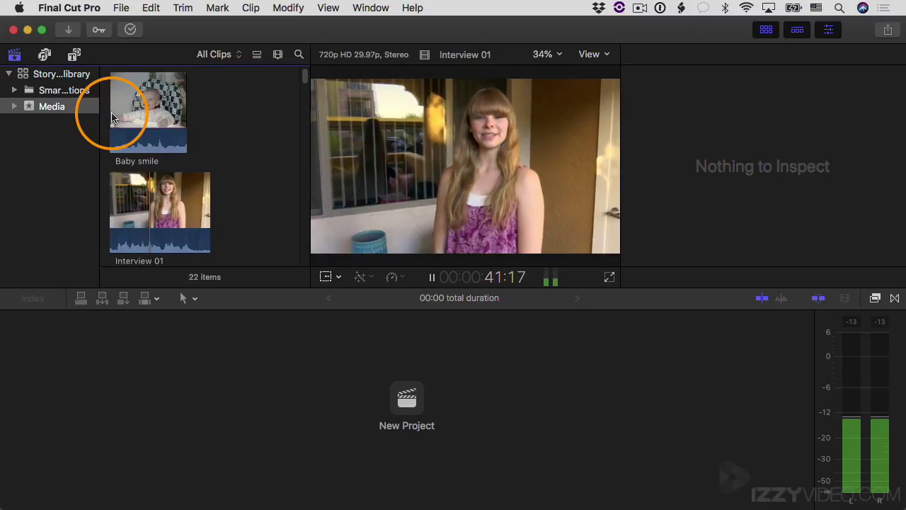
{"action": "key", "text": "space"}
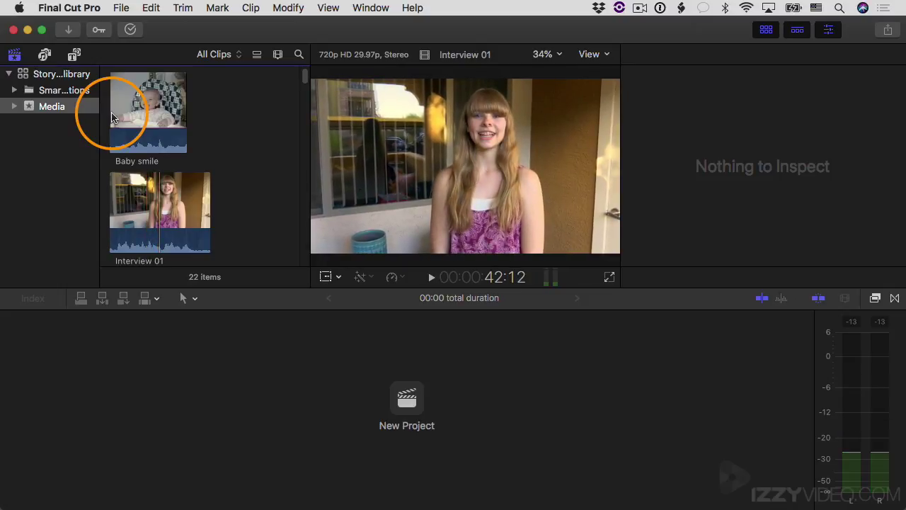
{"action": "left_click", "coordinate": [145, 197]}
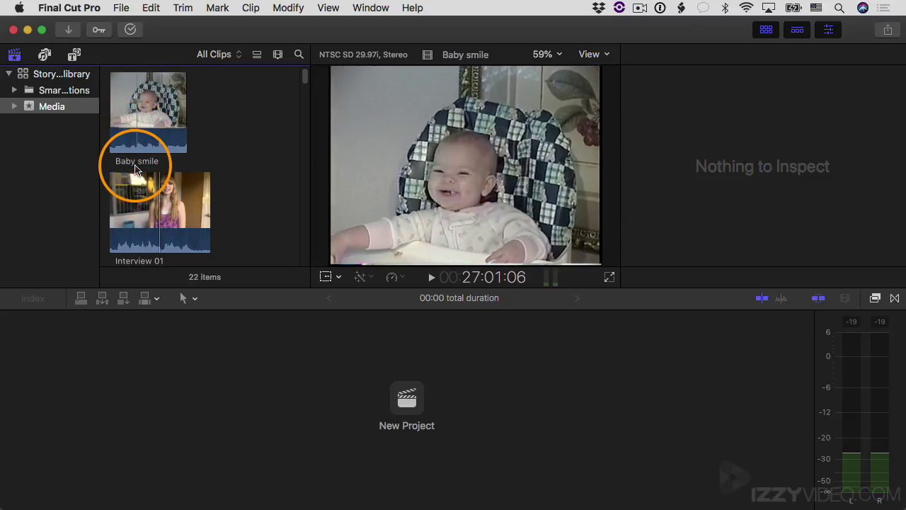
{"action": "left_click", "coordinate": [276, 55]}
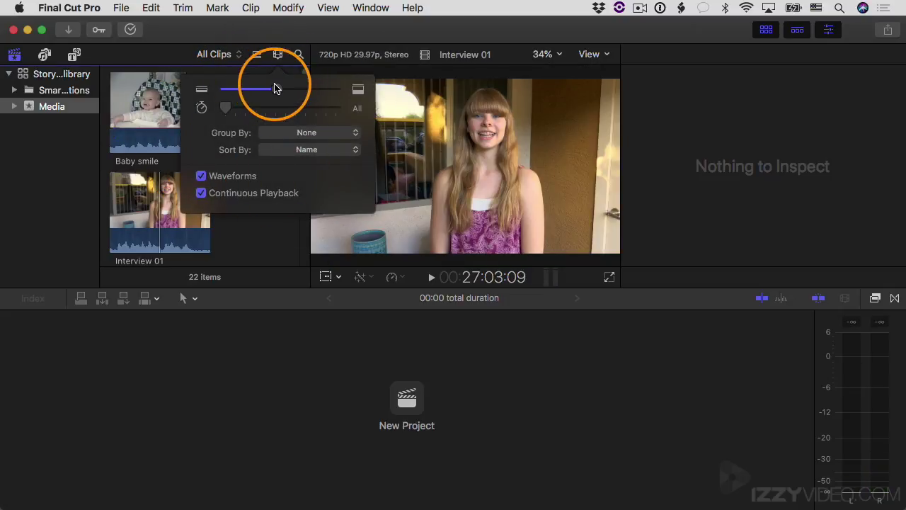
{"action": "left_click", "coordinate": [278, 56]}
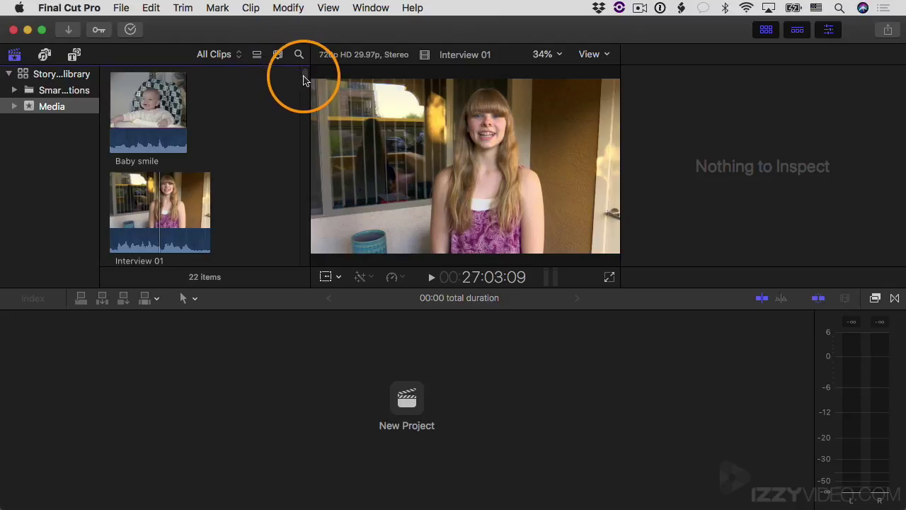
Select a range of about 06:19 from near the start of Interview 01 and mark it as a Favorite.
{"action": "scroll", "coordinate": [303, 78], "scroll_direction": "down", "scroll_amount": 3}
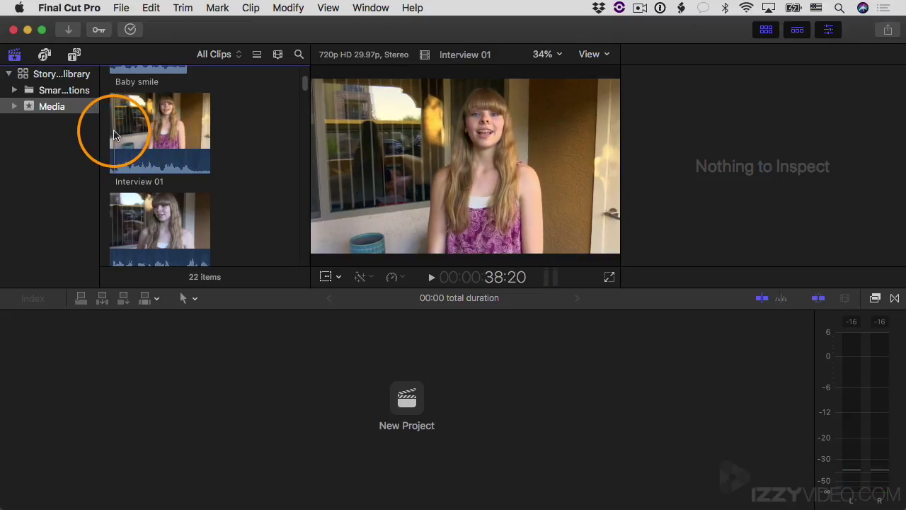
{"action": "left_click_drag", "start_coordinate": [116, 135], "coordinate": [194, 130]}
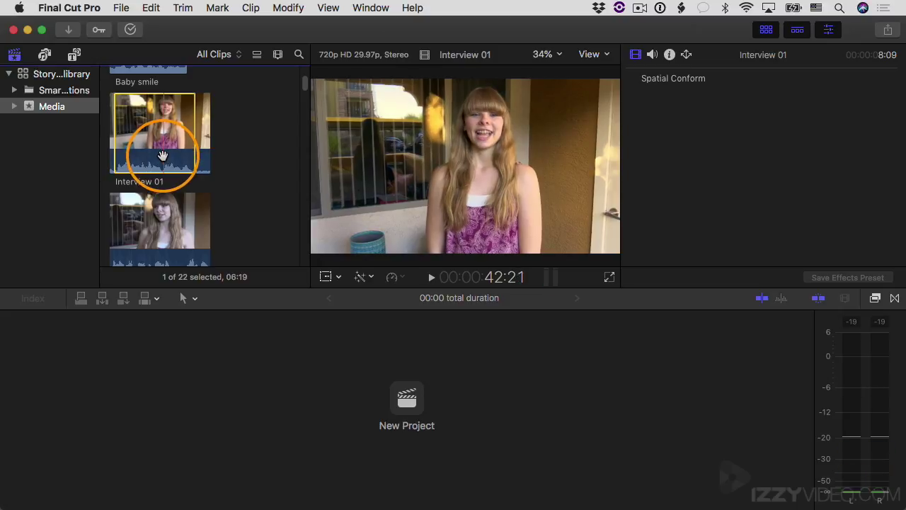
{"action": "left_click", "coordinate": [217, 8]}
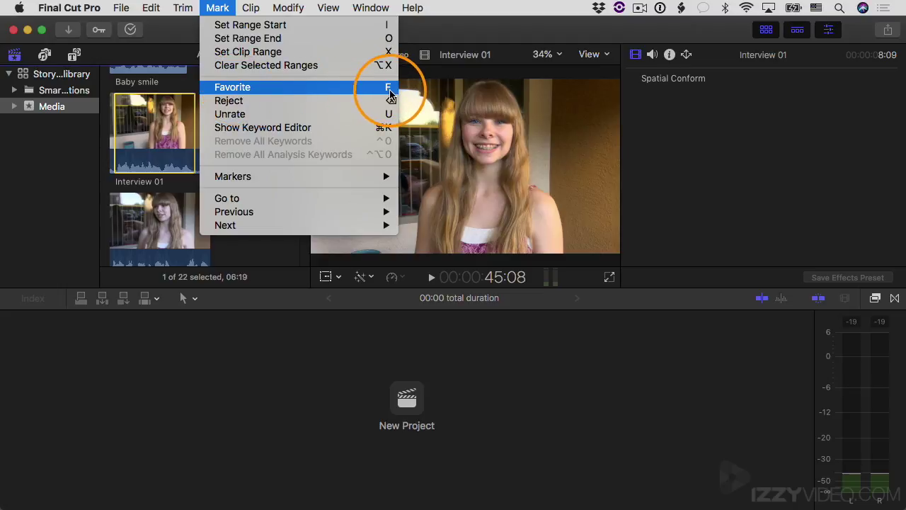
{"action": "left_click", "coordinate": [238, 88]}
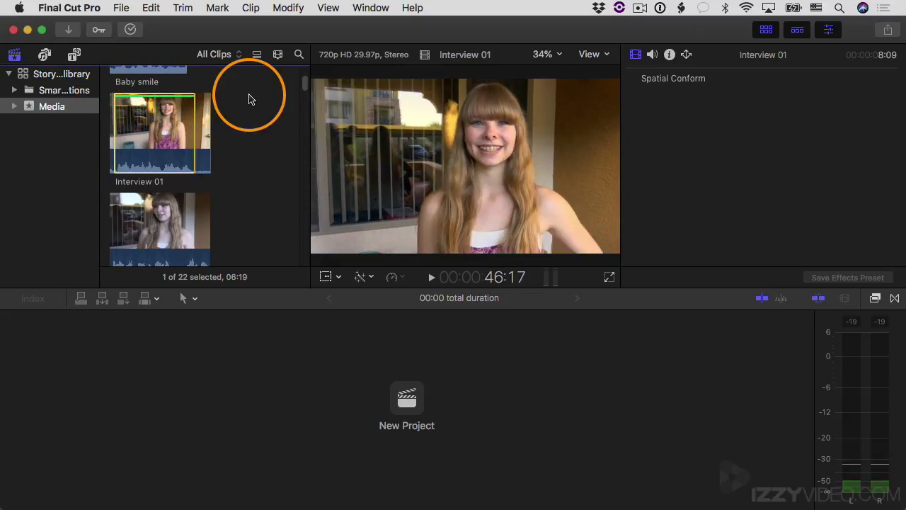
Select a range of about 10:21 from the start of Interview 02 and mark it as a Favorite.
{"action": "mouse_move", "coordinate": [304, 80]}
{"action": "left_mouse_down"}
{"action": "mouse_move", "coordinate": [306, 95]}
{"action": "mouse_move", "coordinate": [304, 85]}
{"action": "left_mouse_up"}
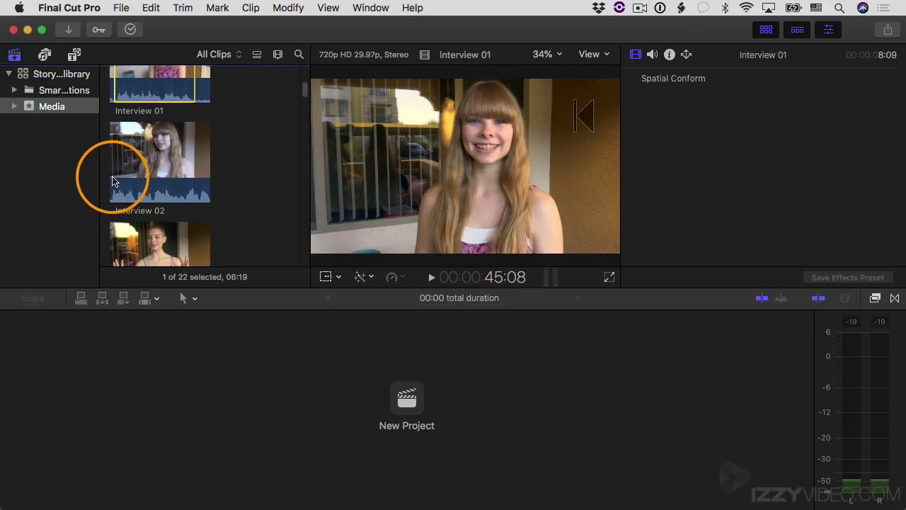
{"action": "left_click_drag", "start_coordinate": [115, 177], "coordinate": [202, 169]}
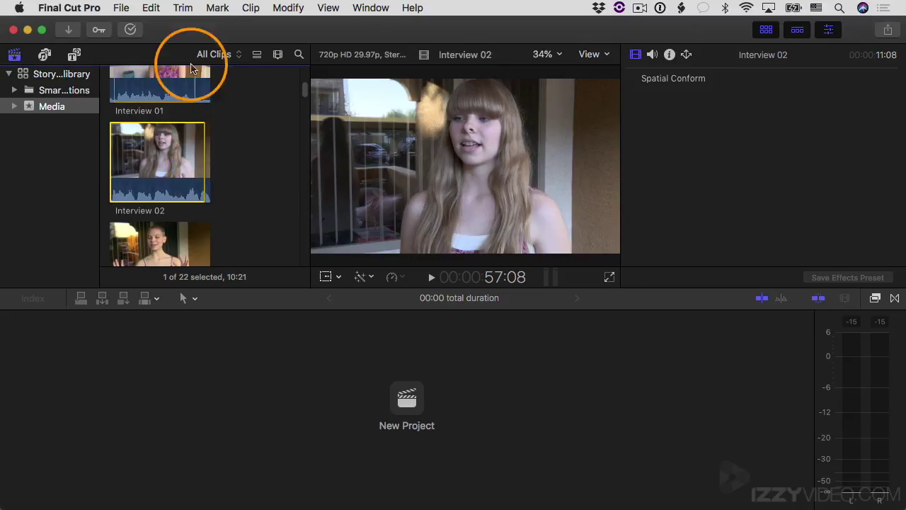
{"action": "left_click", "coordinate": [216, 7]}
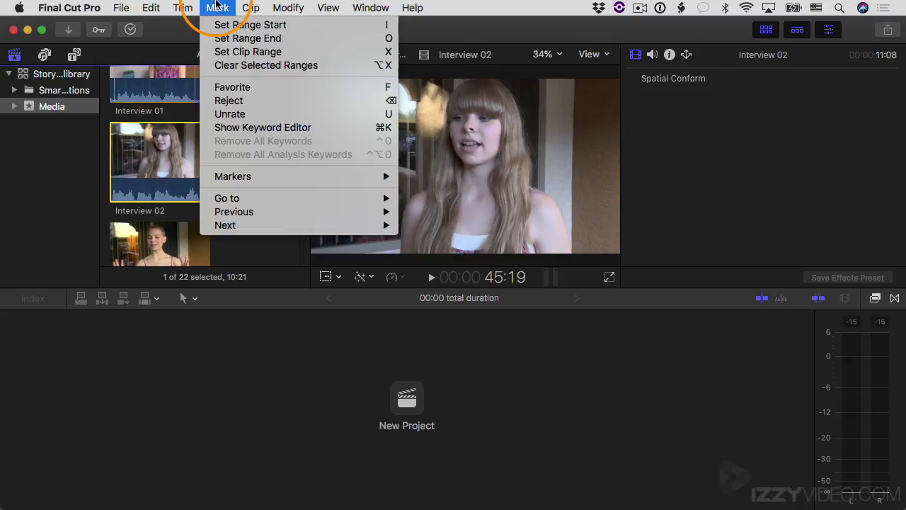
{"action": "left_click", "coordinate": [241, 87]}
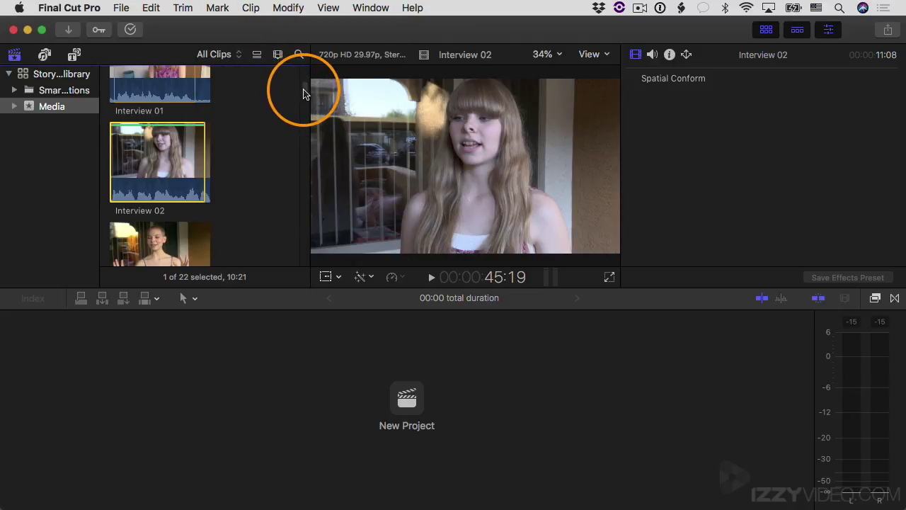
Select a range of about 00:29 at the end of the Baby smile clip and mark it as Rejected.
{"action": "left_click_drag", "start_coordinate": [304, 92], "coordinate": [304, 71]}
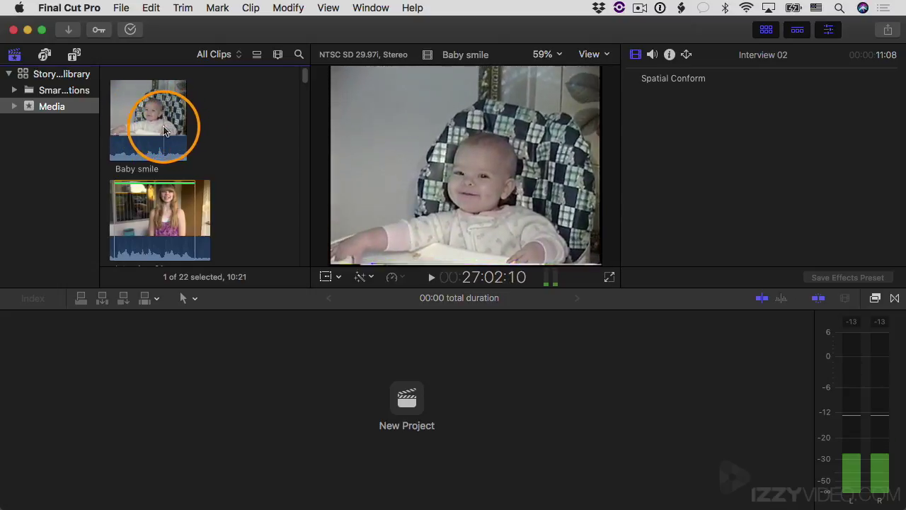
{"action": "left_click_drag", "start_coordinate": [163, 125], "coordinate": [182, 124]}
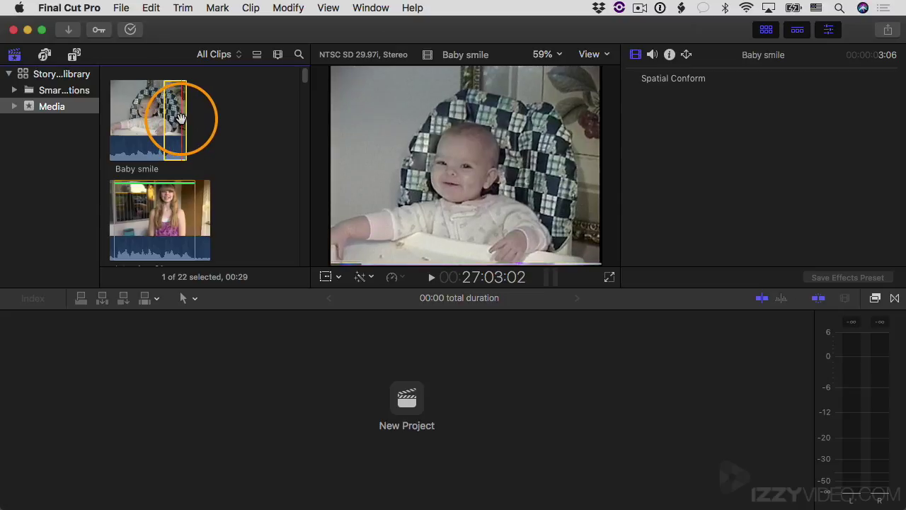
{"action": "left_click", "coordinate": [222, 8]}
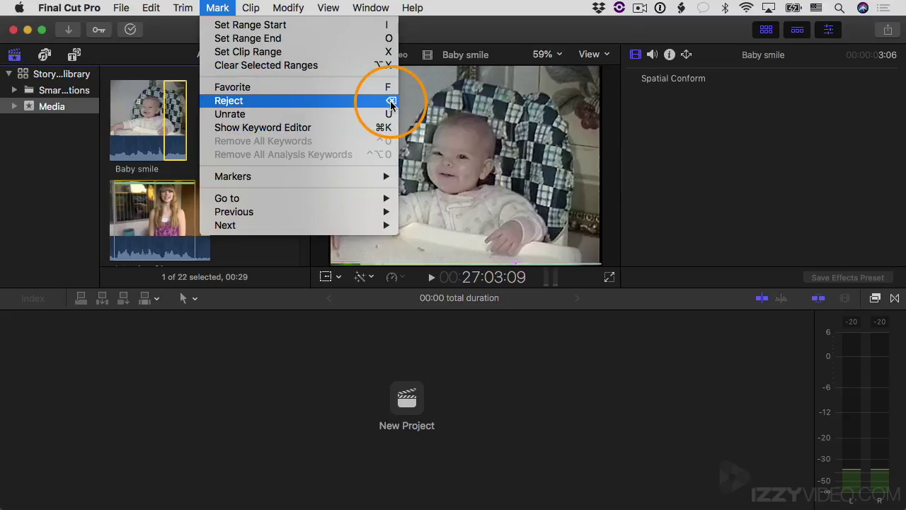
{"action": "left_click", "coordinate": [242, 104]}
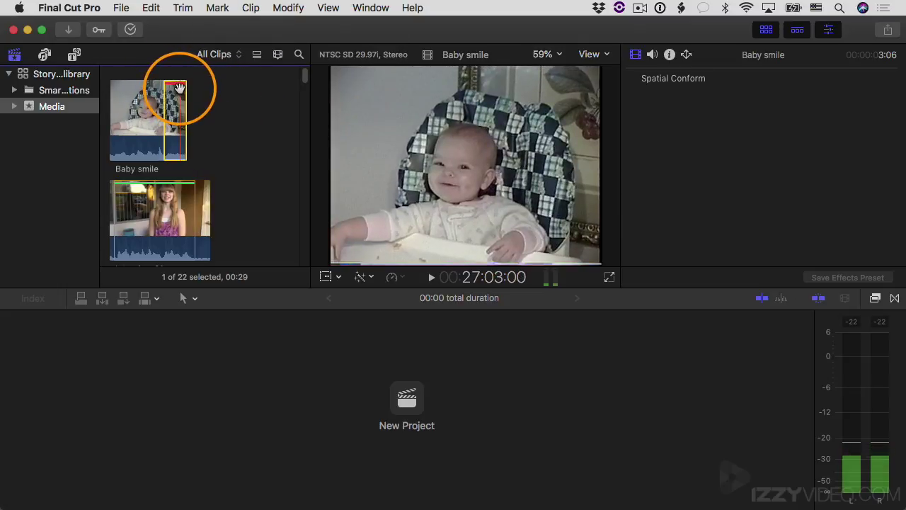
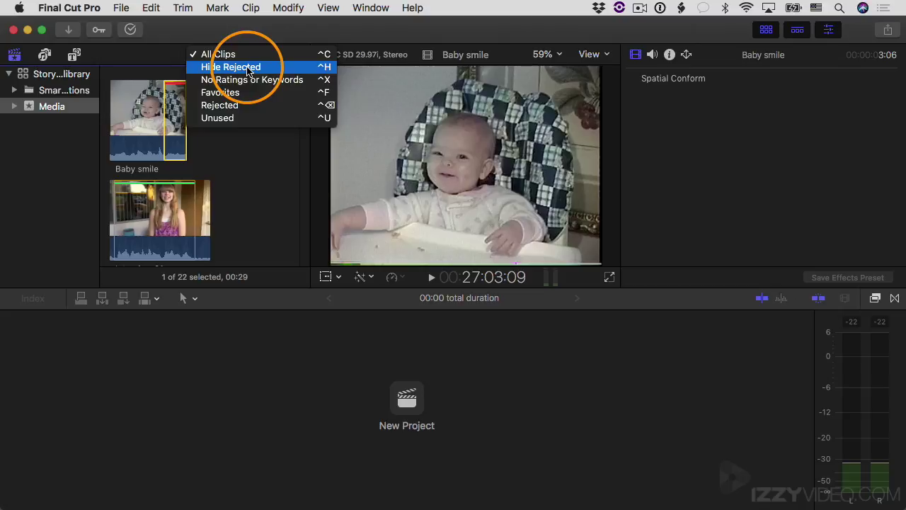
Filter the browser with Hide Rejected and with Favorites to compare the clips shown, and return to All Clips.
{"action": "left_click", "coordinate": [248, 68]}
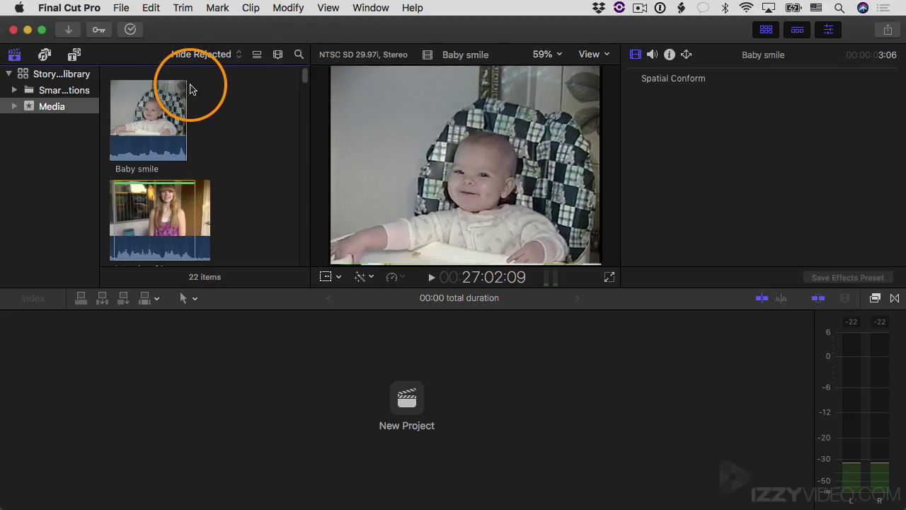
{"action": "left_click", "coordinate": [218, 56]}
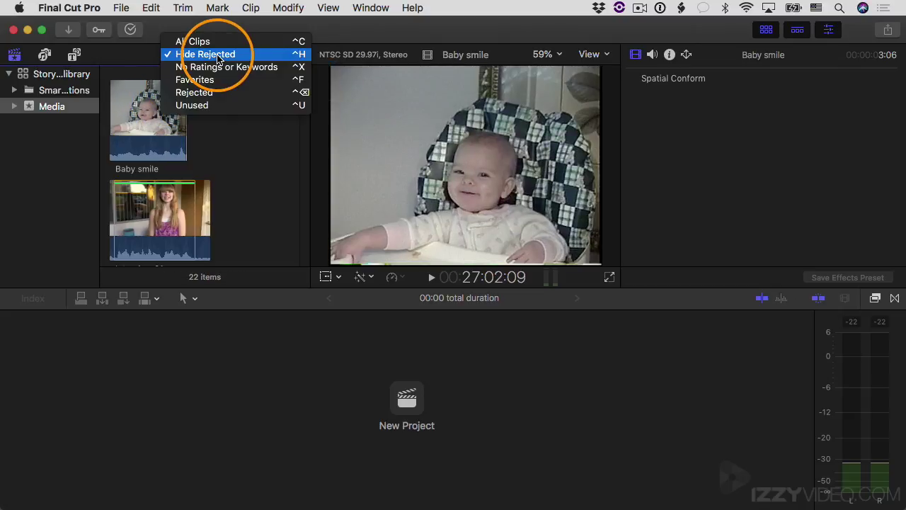
{"action": "left_click", "coordinate": [216, 79]}
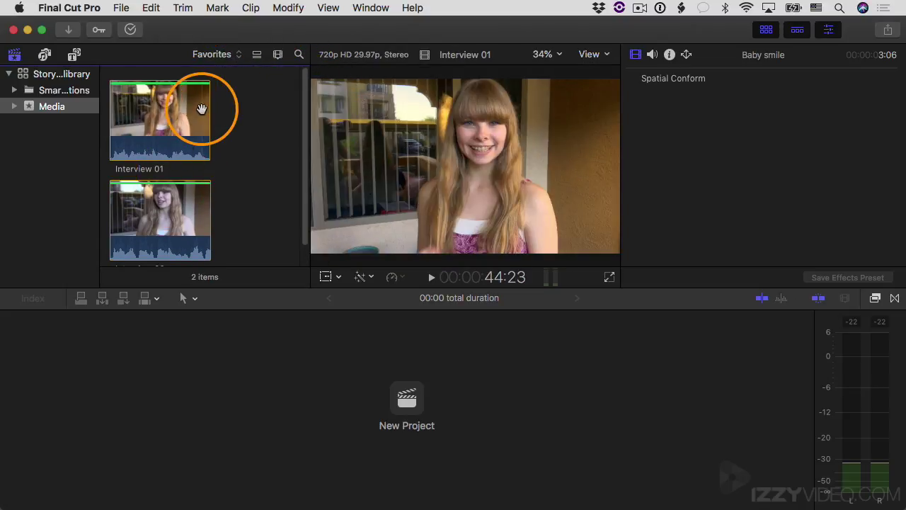
{"action": "left_click", "coordinate": [216, 55]}
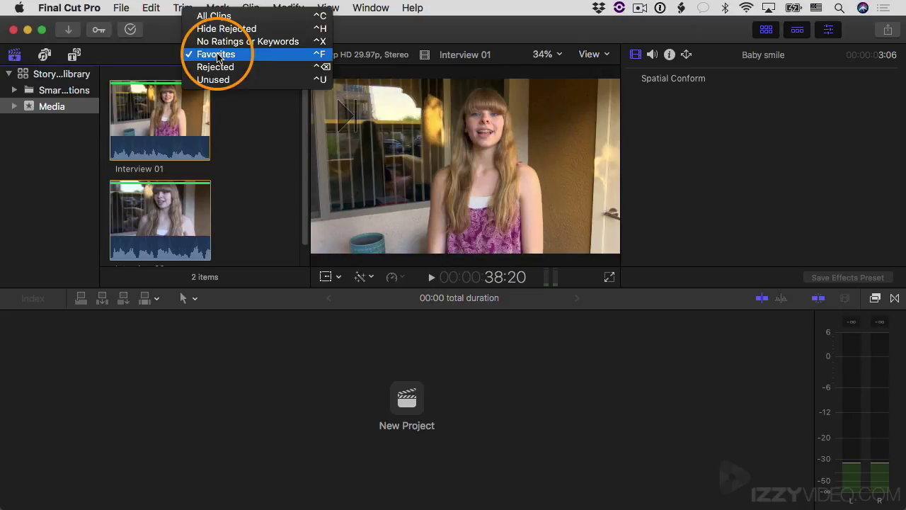
{"action": "left_click", "coordinate": [220, 17]}
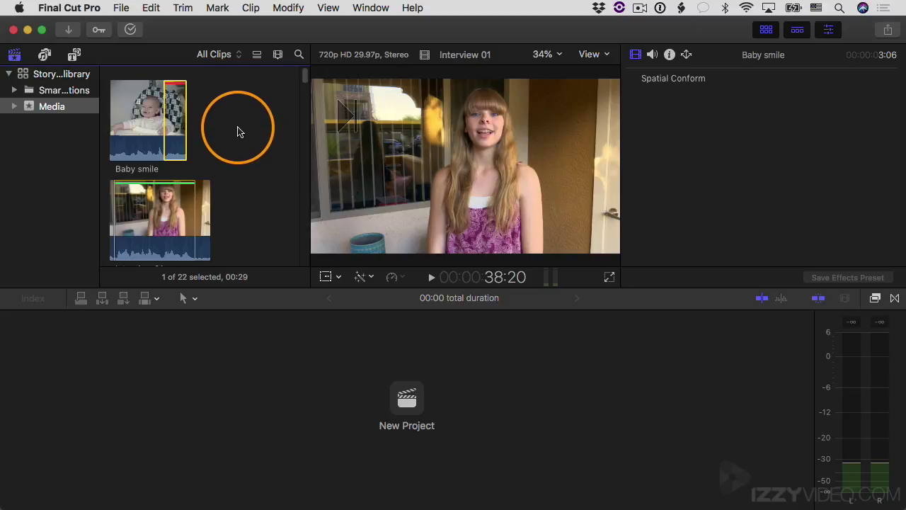
Show only the Favorites in the browser once more, and restore the All Clips filter.
{"action": "left_click", "coordinate": [219, 55]}
{"action": "left_click", "coordinate": [232, 94]}
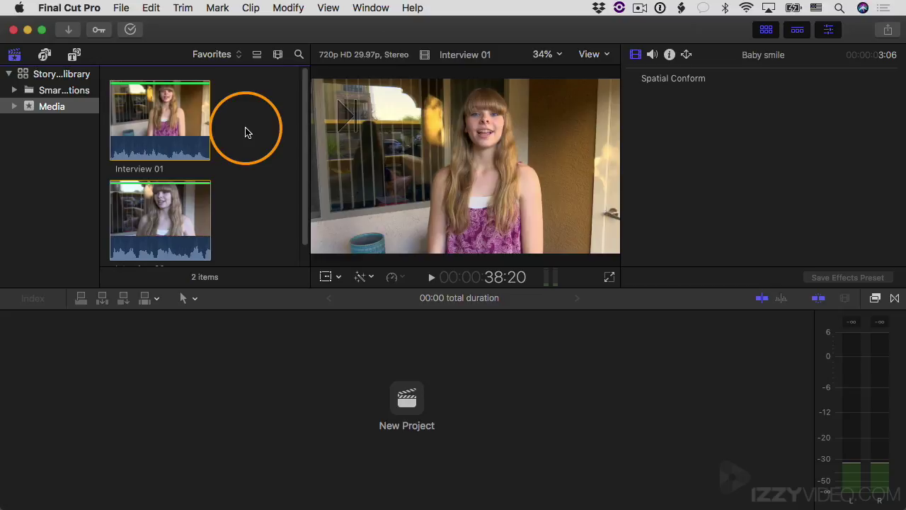
{"action": "left_click", "coordinate": [226, 56]}
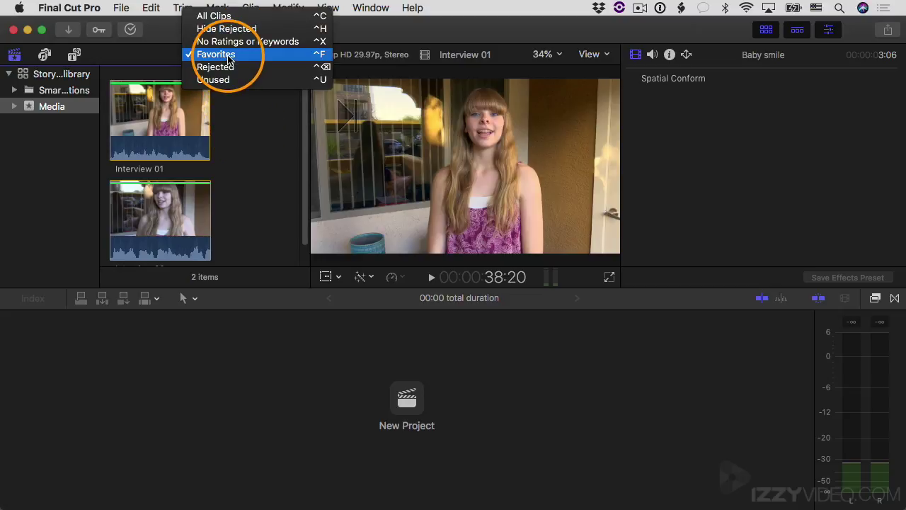
{"action": "left_click", "coordinate": [230, 16]}
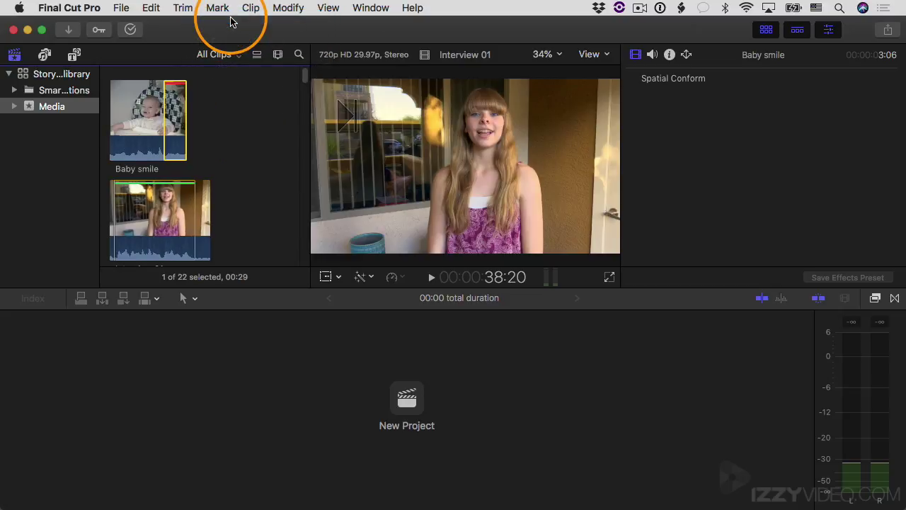
Remove the Rejected rating from the end range of the Baby smile clip with Unrate.
{"action": "left_click", "coordinate": [177, 85]}
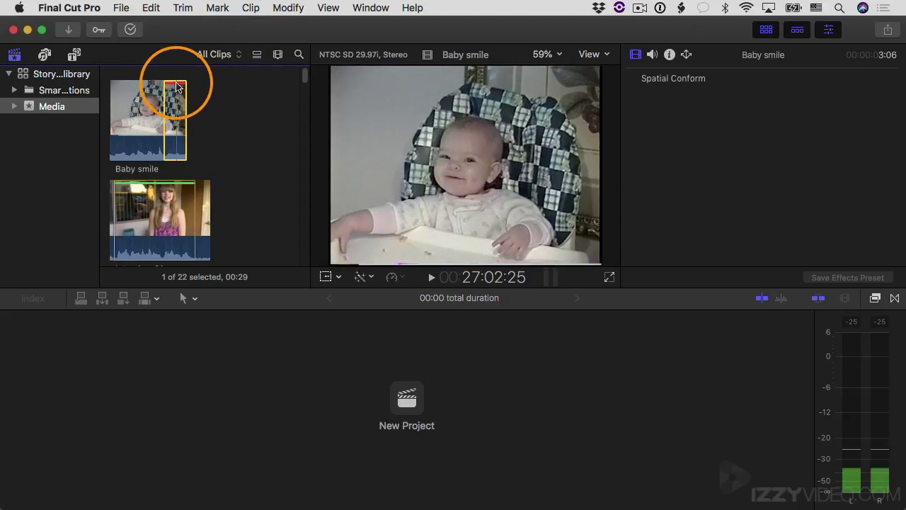
{"action": "mouse_move", "coordinate": [177, 85]}
{"action": "left_mouse_down"}
{"action": "mouse_move", "coordinate": [152, 81]}
{"action": "mouse_move", "coordinate": [165, 111]}
{"action": "mouse_move", "coordinate": [171, 188]}
{"action": "mouse_move", "coordinate": [168, 81]}
{"action": "mouse_move", "coordinate": [149, 89]}
{"action": "mouse_move", "coordinate": [174, 88]}
{"action": "left_mouse_up"}
{"action": "left_click", "coordinate": [218, 8]}
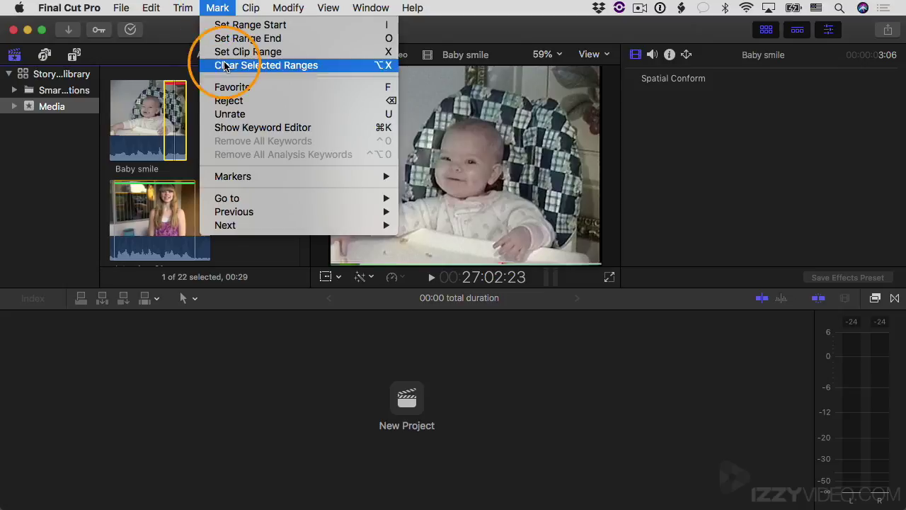
{"action": "left_click", "coordinate": [227, 114]}
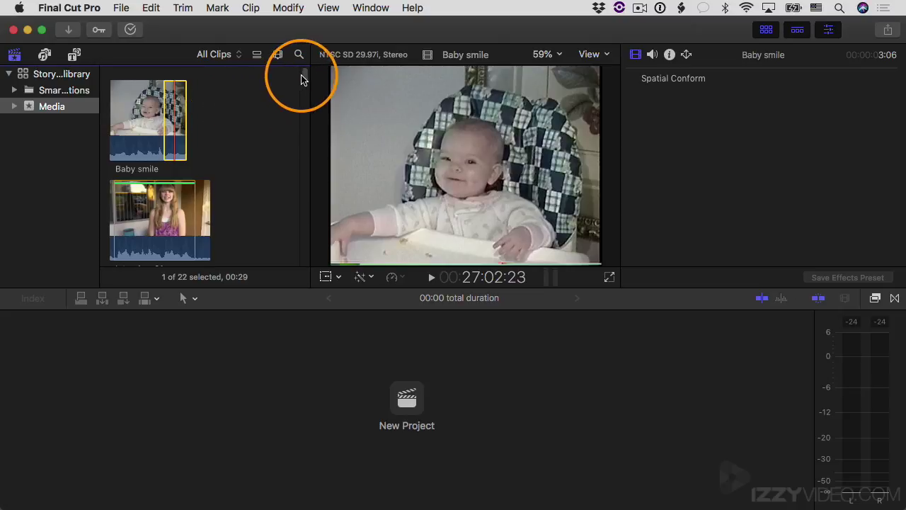
Switch the browser to list view and hide the inspector to make the clip list wider.
{"action": "left_click_drag", "start_coordinate": [304, 77], "coordinate": [285, 75]}
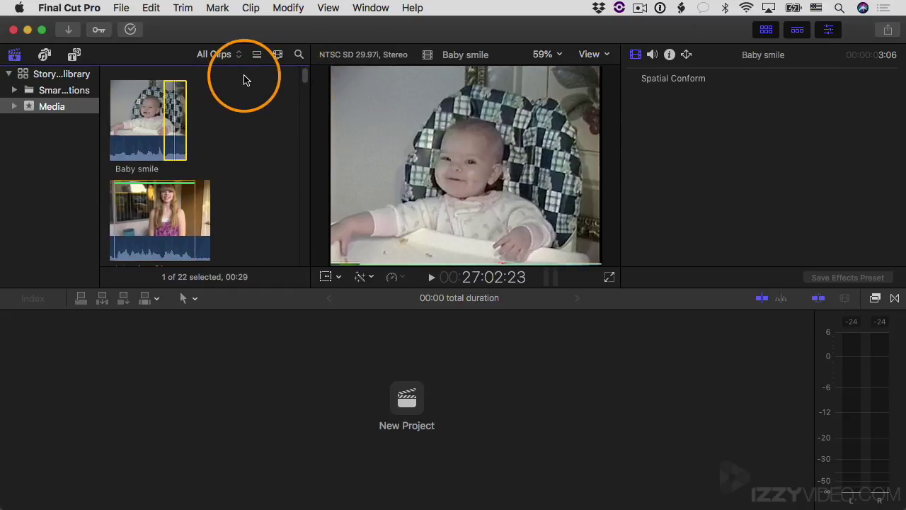
{"action": "left_click", "coordinate": [257, 57]}
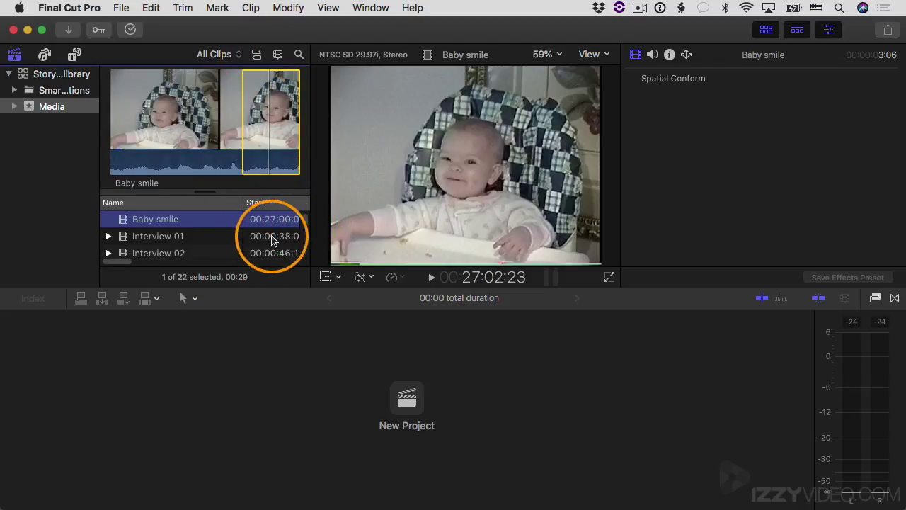
{"action": "scroll", "coordinate": [307, 234], "scroll_direction": "down", "scroll_amount": 5}
{"action": "scroll", "coordinate": [307, 233], "scroll_direction": "up", "scroll_amount": 5}
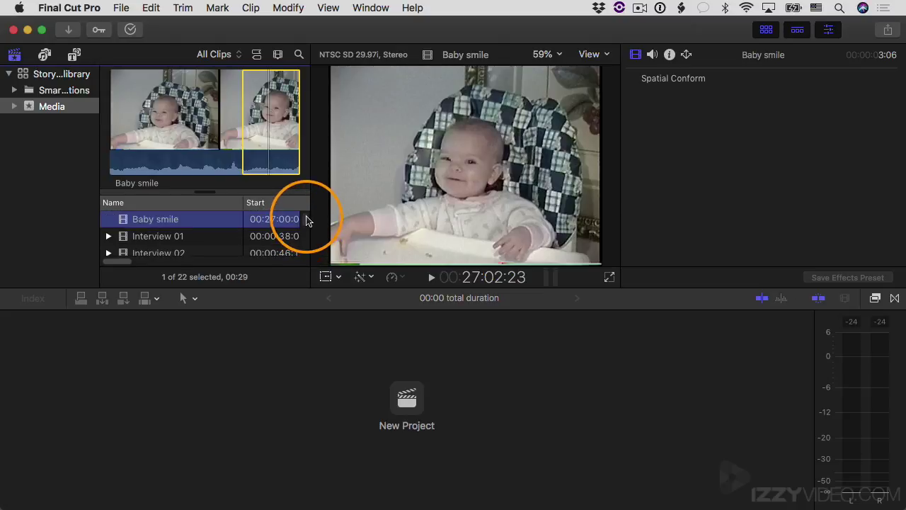
{"action": "left_click", "coordinate": [826, 32]}
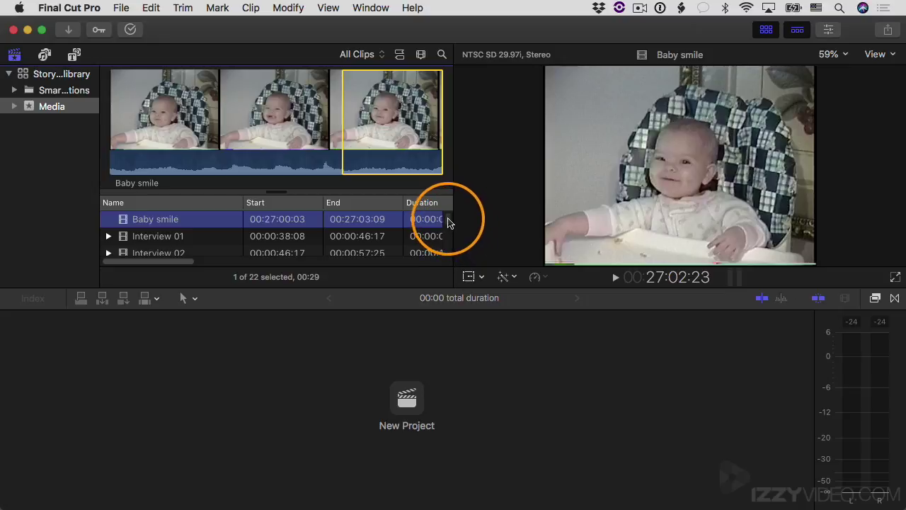
Shrink the filmstrip area above the clip list so that more rows fit, and look through the listed clips.
{"action": "scroll", "coordinate": [451, 228], "scroll_direction": "down", "scroll_amount": 5}
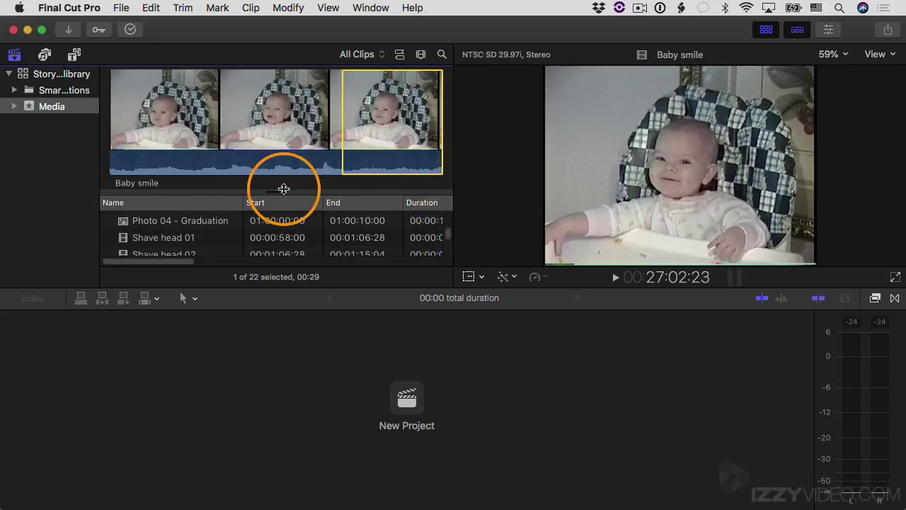
{"action": "left_click_drag", "start_coordinate": [275, 191], "coordinate": [276, 148]}
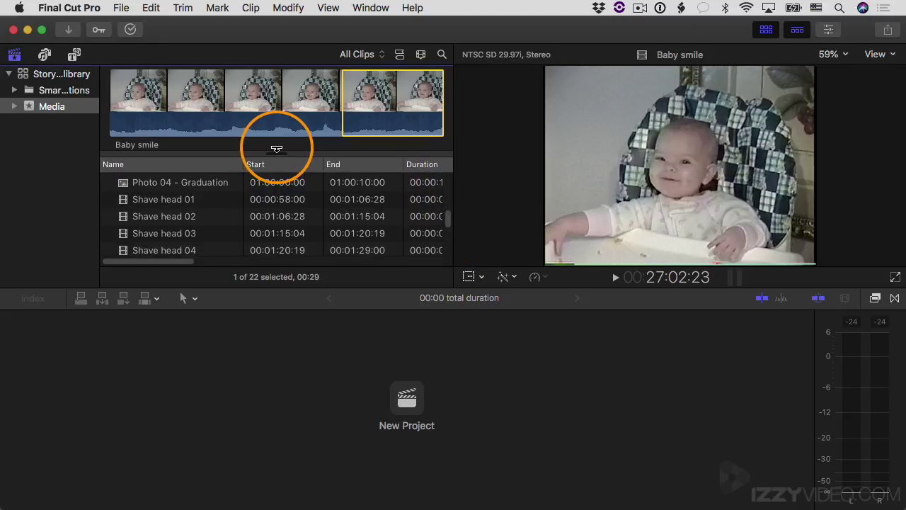
{"action": "scroll", "coordinate": [446, 205], "scroll_direction": "up", "scroll_amount": 10}
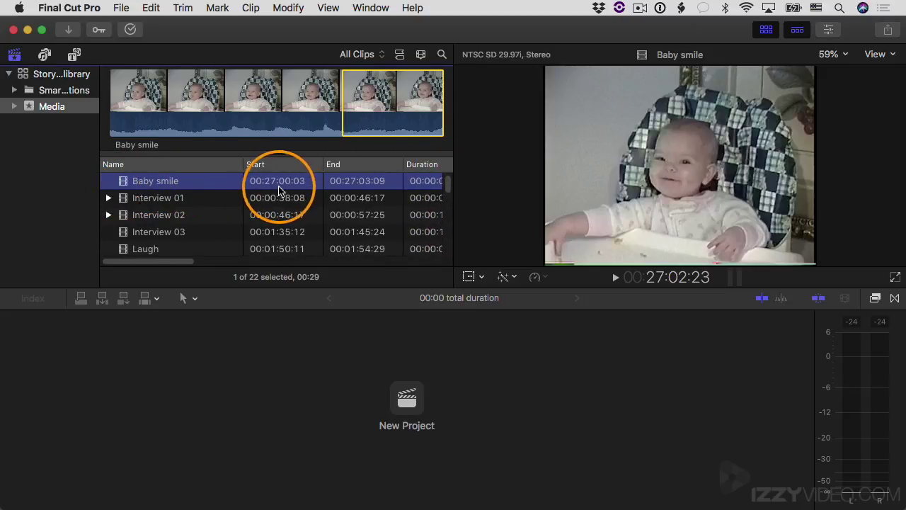
{"action": "left_click_drag", "start_coordinate": [178, 261], "coordinate": [154, 257]}
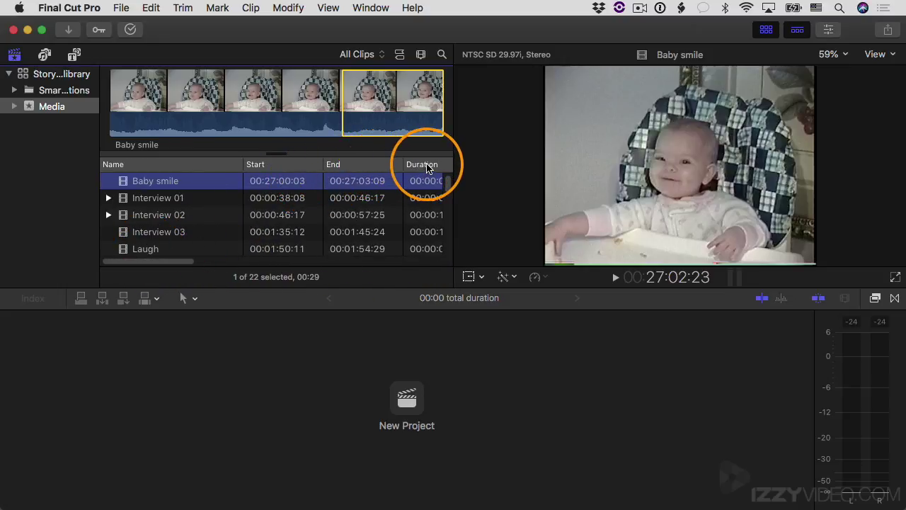
Move the Duration column directly after Name, and sort the clips by duration before sorting them by name.
{"action": "left_click_drag", "start_coordinate": [424, 164], "coordinate": [268, 168]}
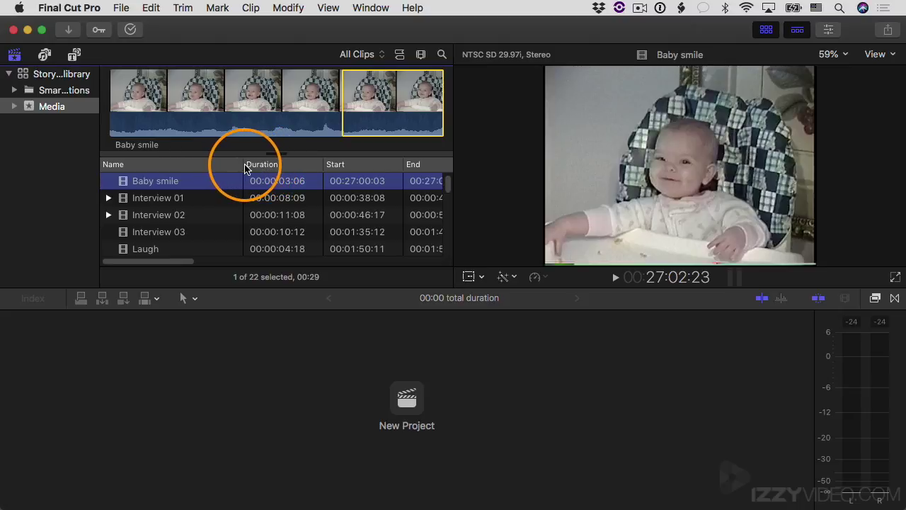
{"action": "right_click", "coordinate": [246, 168]}
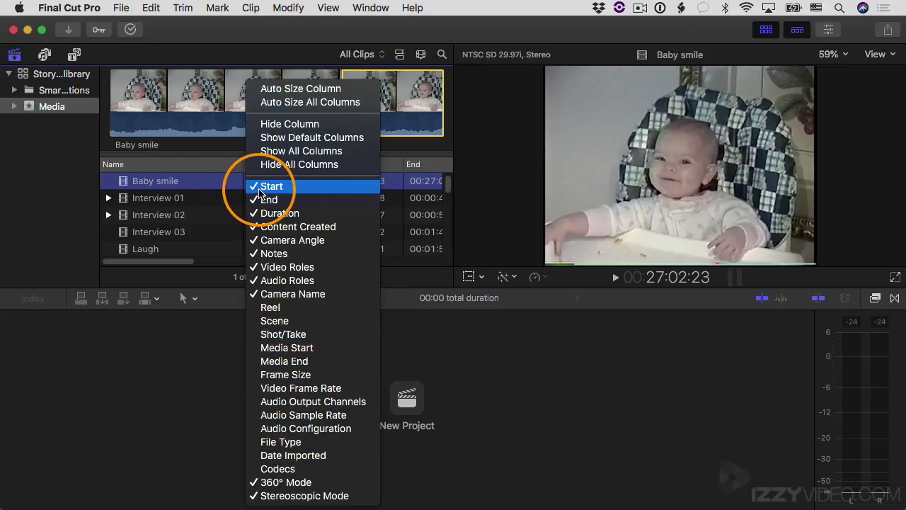
{"action": "left_click", "coordinate": [222, 154]}
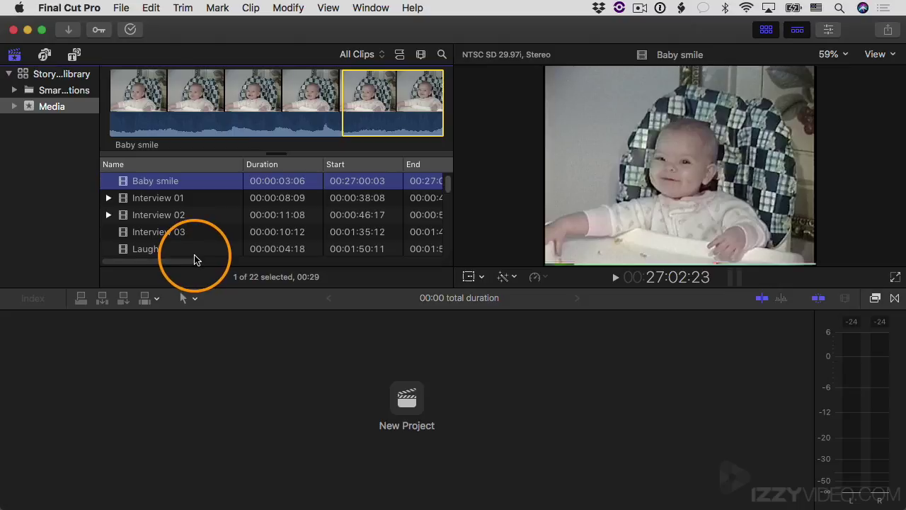
{"action": "left_click", "coordinate": [273, 165]}
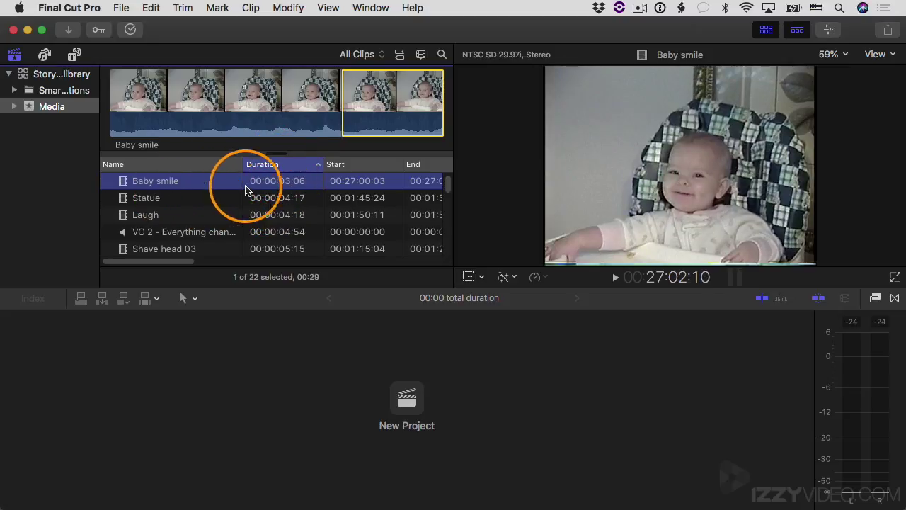
{"action": "left_click", "coordinate": [144, 169]}
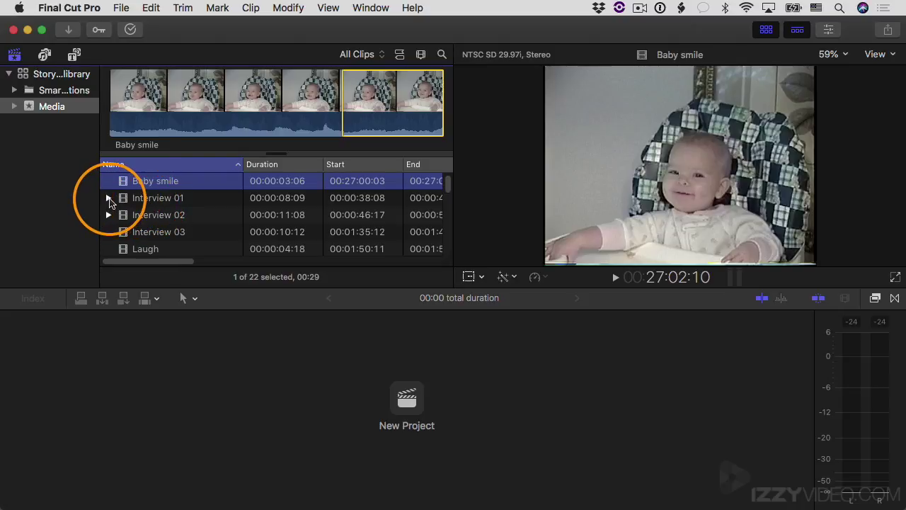
Expand Interview 01 in the clip list to show its Favorite range, and select the clip.
{"action": "left_click", "coordinate": [109, 198]}
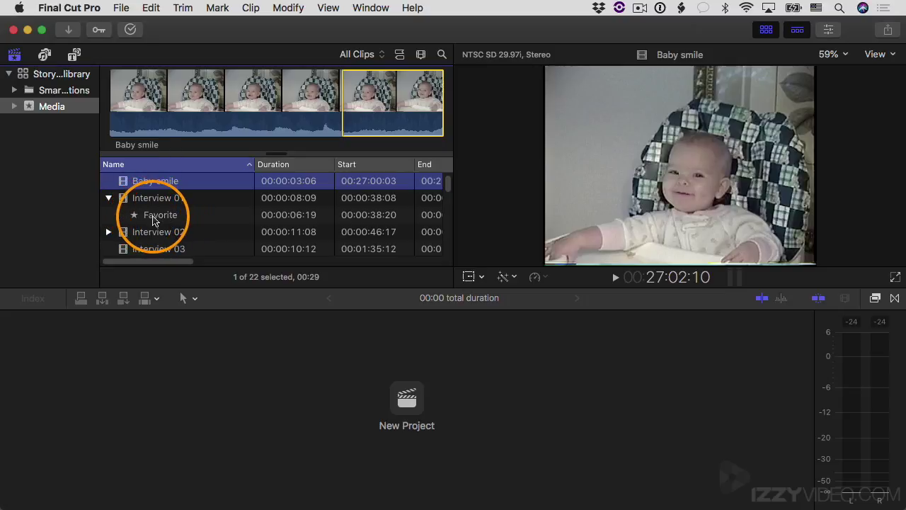
{"action": "left_click", "coordinate": [144, 205]}
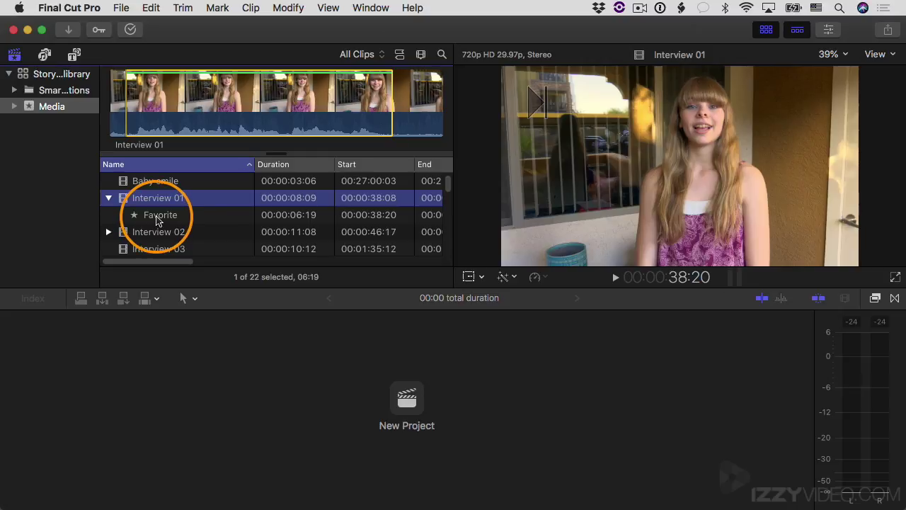
Select the Favorite range under Interview 01, and switch the browser back to filmstrip view.
{"action": "left_click", "coordinate": [157, 221]}
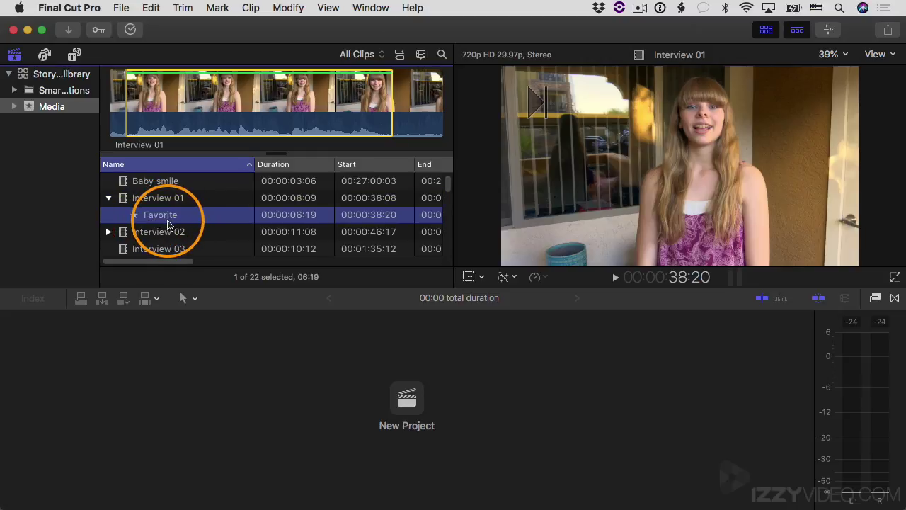
{"action": "left_click", "coordinate": [400, 57]}
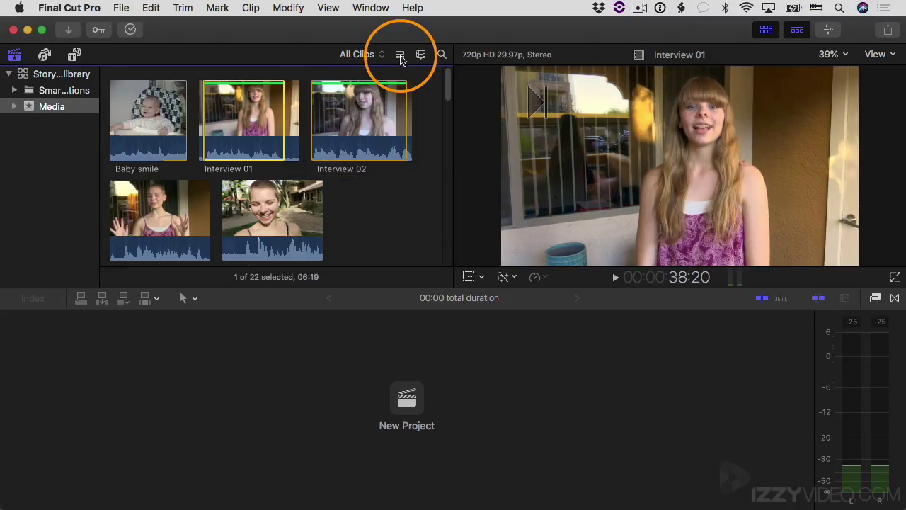
Create a new event named Photos in the Story of her hair library.
{"action": "left_click", "coordinate": [34, 111]}
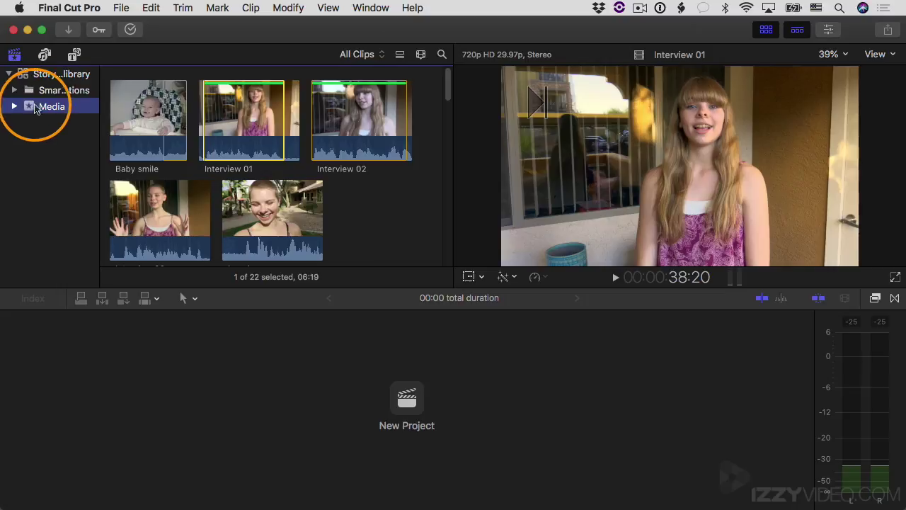
{"action": "left_click", "coordinate": [120, 8]}
{"action": "mouse_move", "coordinate": [122, 26]}
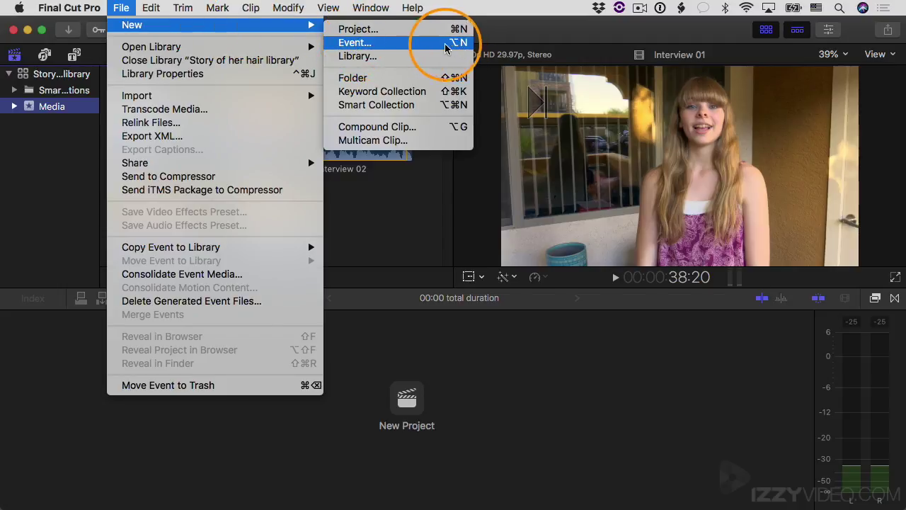
{"action": "left_click", "coordinate": [356, 44]}
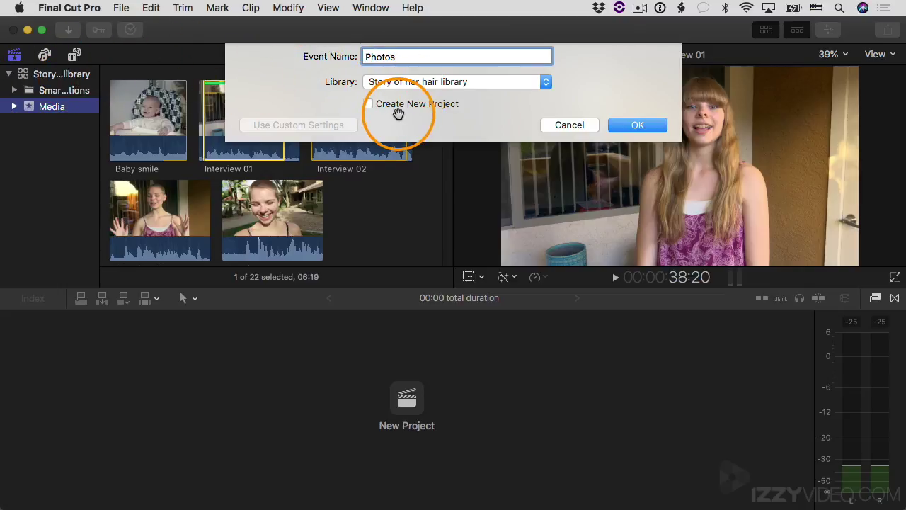
{"action": "left_click", "coordinate": [638, 126]}
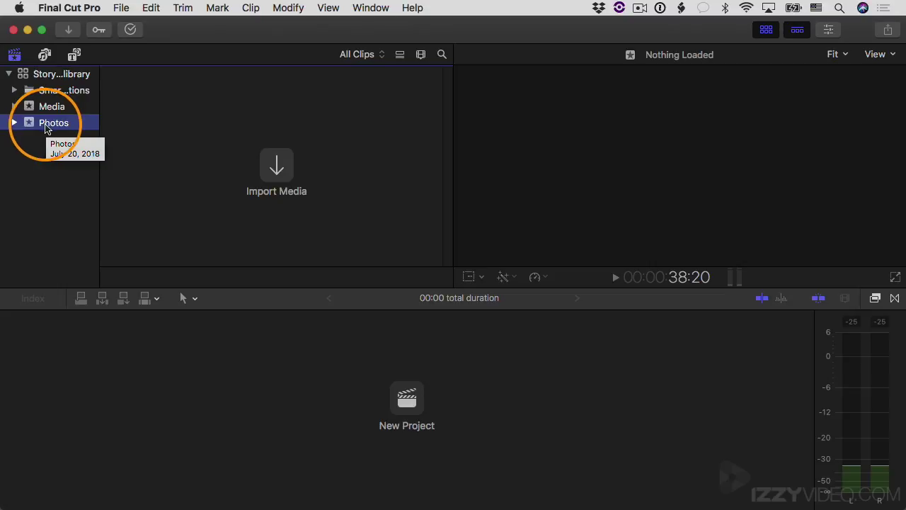
Move Photo 01 from the Media event into the Photos event.
{"action": "left_click", "coordinate": [46, 108]}
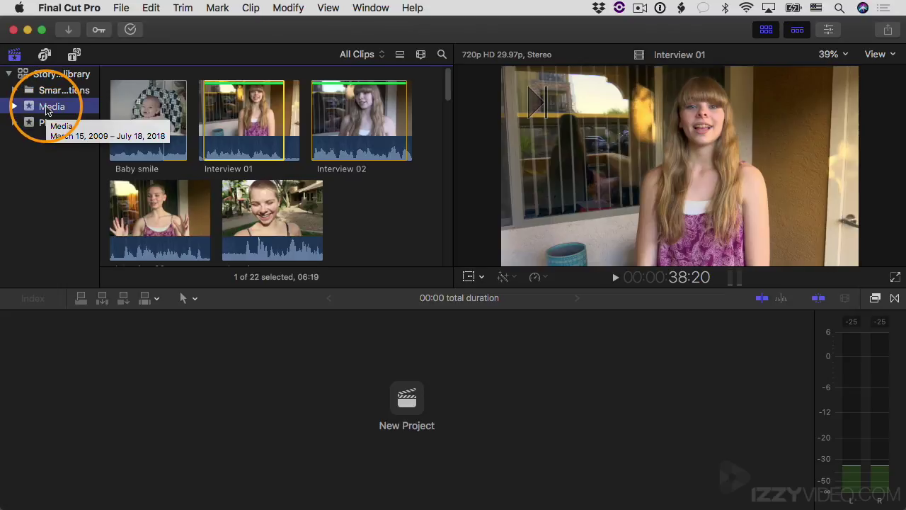
{"action": "scroll", "coordinate": [445, 94], "scroll_direction": "down", "scroll_amount": 1}
{"action": "left_click_drag", "start_coordinate": [445, 94], "coordinate": [444, 143]}
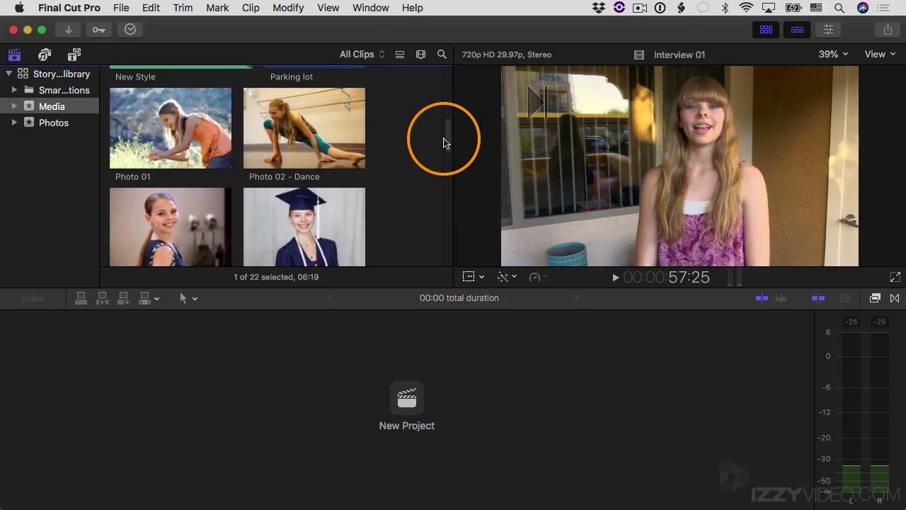
{"action": "left_click_drag", "start_coordinate": [173, 129], "coordinate": [45, 125]}
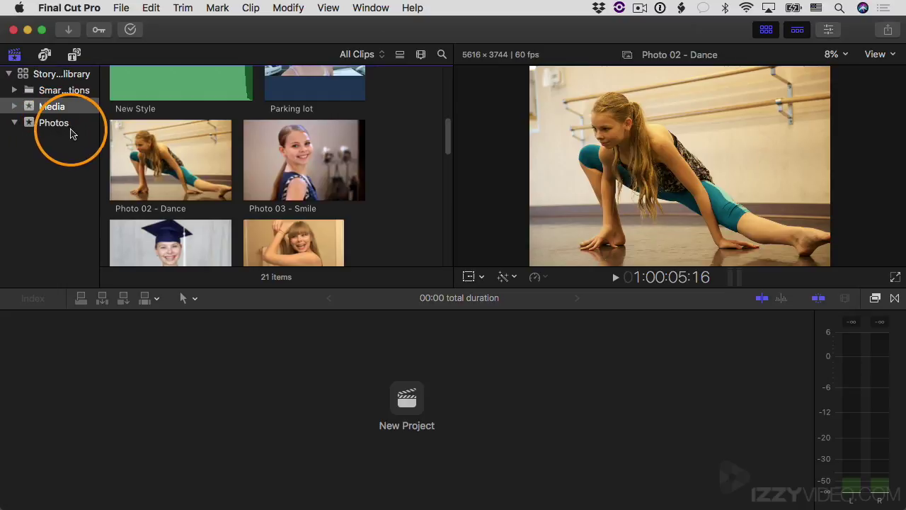
Select Photo 02 - Dance, Photo 03 - Smile and Photo 04 - Graduation together, and move them from Media into the Photos event.
{"action": "left_click_drag", "start_coordinate": [141, 162], "coordinate": [33, 126]}
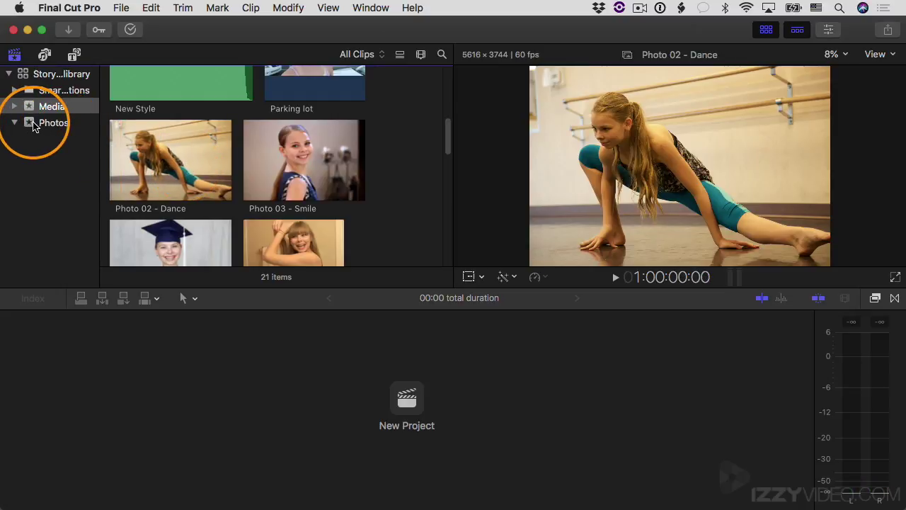
{"action": "left_click", "coordinate": [174, 141]}
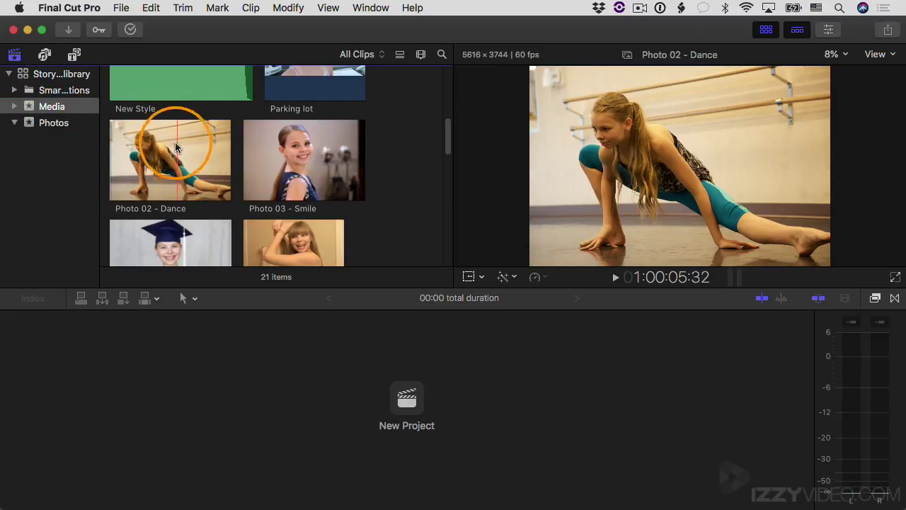
{"action": "left_click", "coordinate": [163, 157]}
{"action": "left_click", "coordinate": [303, 153], "text": "super"}
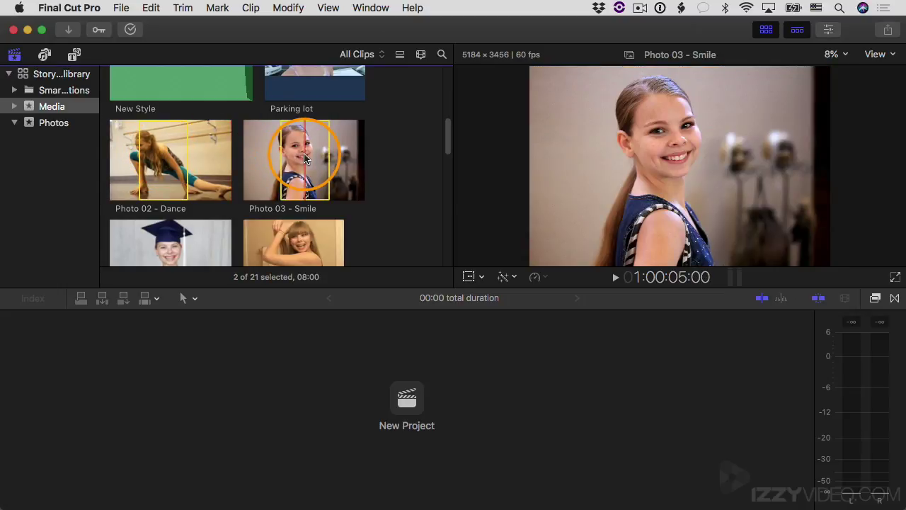
{"action": "scroll", "coordinate": [446, 142], "scroll_direction": "down", "scroll_amount": 3}
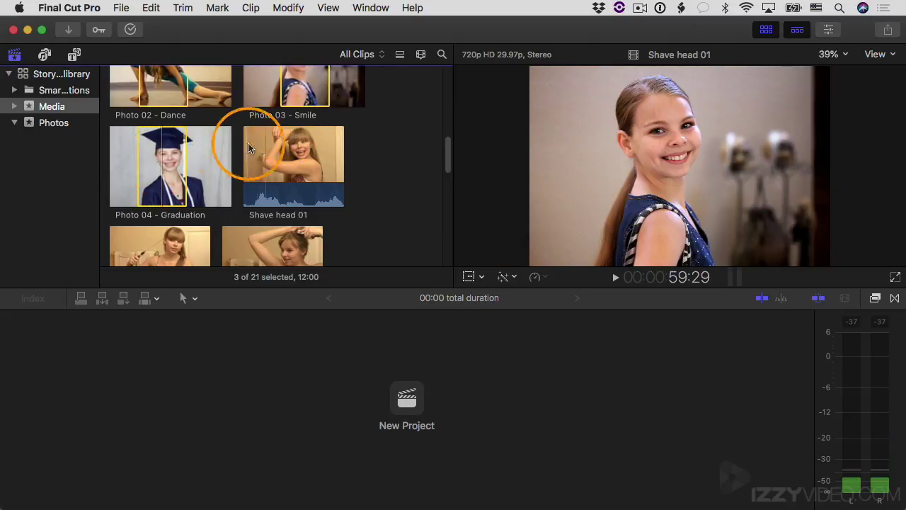
{"action": "left_click_drag", "start_coordinate": [166, 145], "coordinate": [48, 127]}
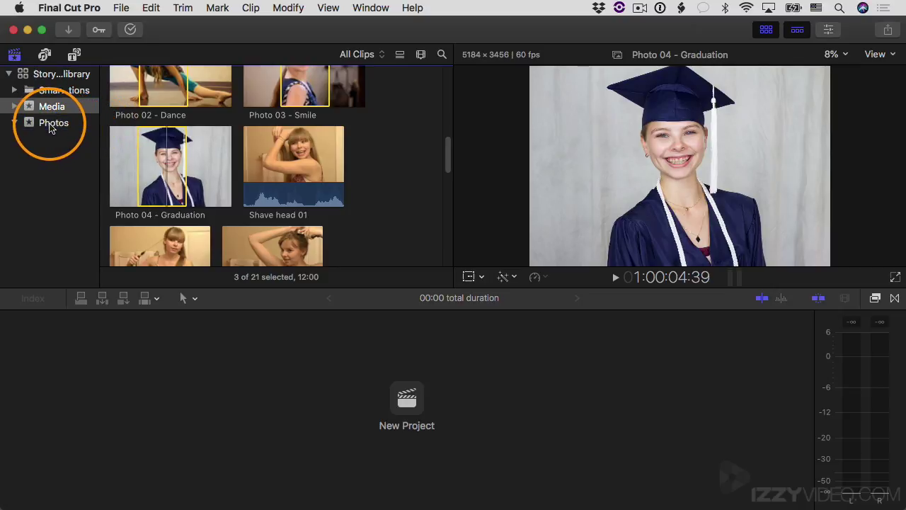
Look through the audio clips left in Media, and create a new event named Audio in the Story of her hair library.
{"action": "left_click_drag", "start_coordinate": [447, 151], "coordinate": [446, 240]}
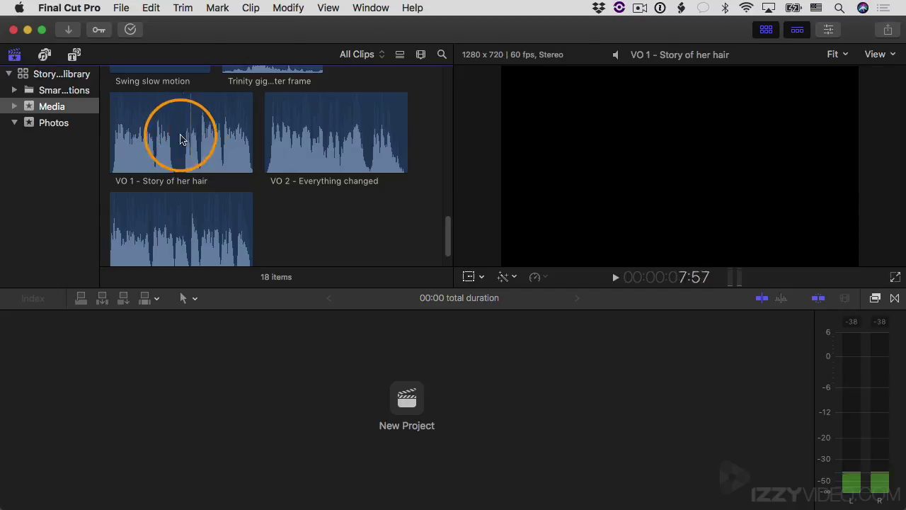
{"action": "left_click_drag", "start_coordinate": [446, 234], "coordinate": [447, 116]}
{"action": "left_click", "coordinate": [152, 142]}
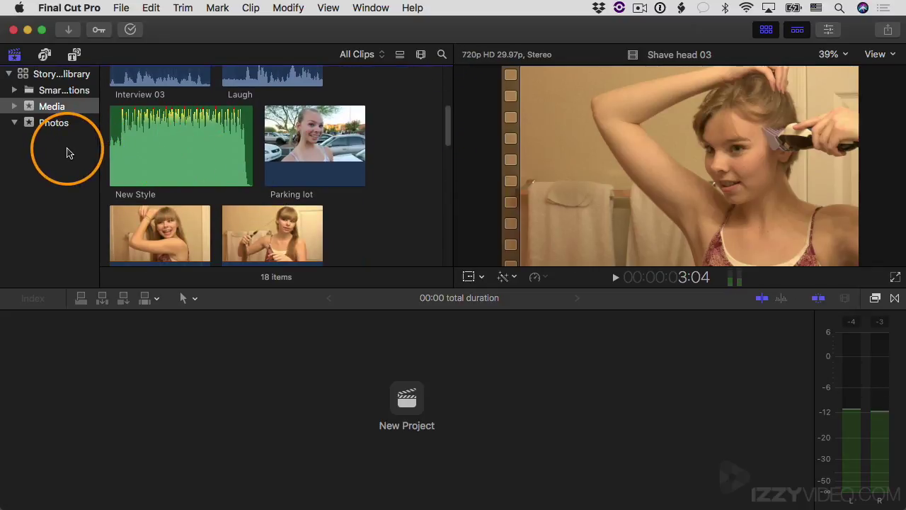
{"action": "left_click", "coordinate": [123, 8]}
{"action": "mouse_move", "coordinate": [125, 30]}
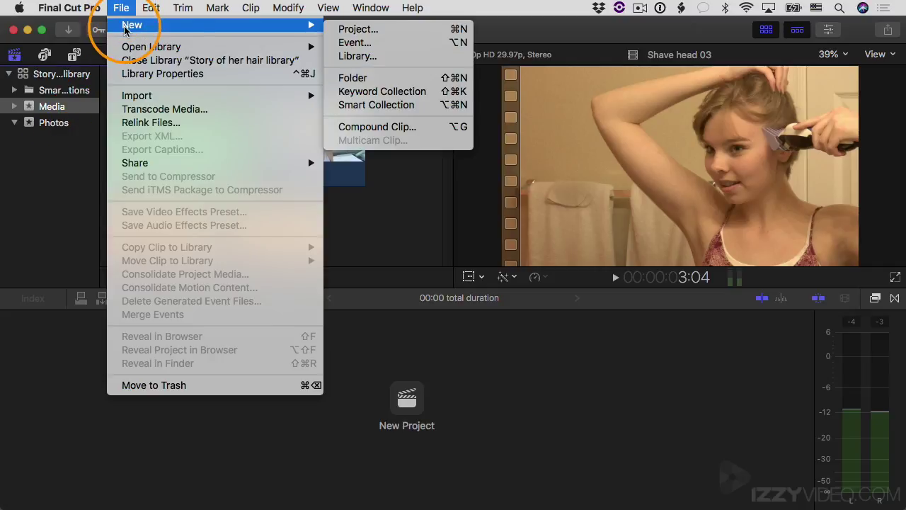
{"action": "left_click", "coordinate": [357, 43]}
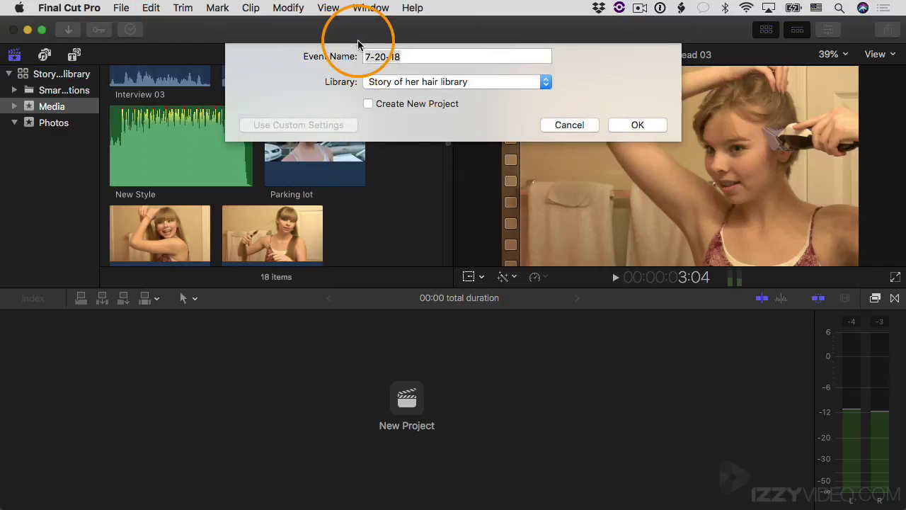
{"action": "left_click", "coordinate": [637, 126]}
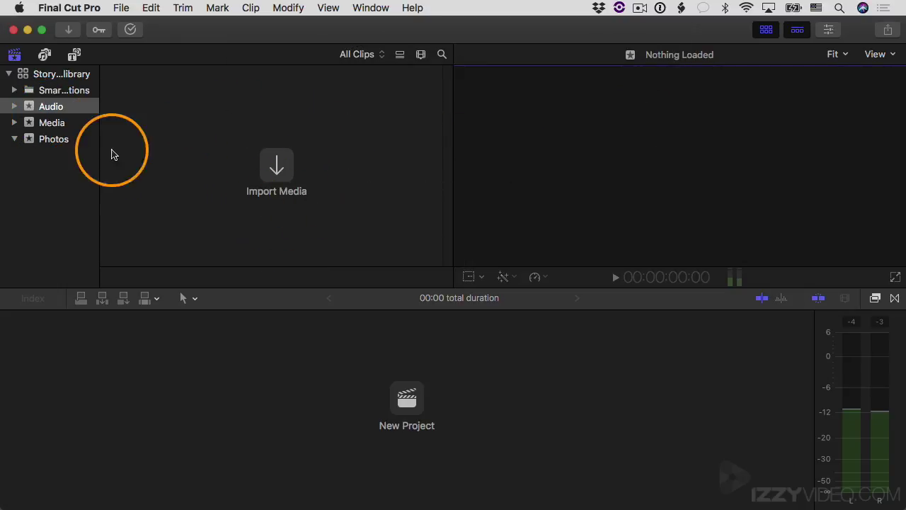
Move the New Style music clip from the Media event into the Audio event.
{"action": "left_click", "coordinate": [46, 124]}
{"action": "scroll", "coordinate": [439, 153], "scroll_direction": "up", "scroll_amount": 1}
{"action": "left_click_drag", "start_coordinate": [449, 155], "coordinate": [449, 131]}
{"action": "left_click", "coordinate": [204, 142]}
{"action": "left_click_drag", "start_coordinate": [200, 135], "coordinate": [42, 102]}
Select the voice-over clips VO 1, VO 2 and VO 3 in Media, and move them into the Audio event.
{"action": "left_click_drag", "start_coordinate": [446, 131], "coordinate": [447, 244]}
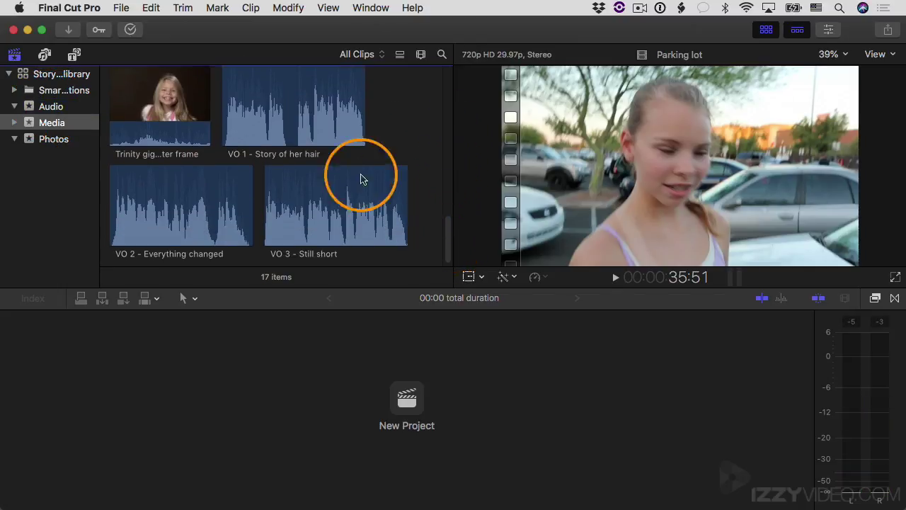
{"action": "left_click", "coordinate": [287, 109]}
{"action": "left_click", "coordinate": [197, 196], "text": "super"}
{"action": "left_click", "coordinate": [328, 195], "text": "super"}
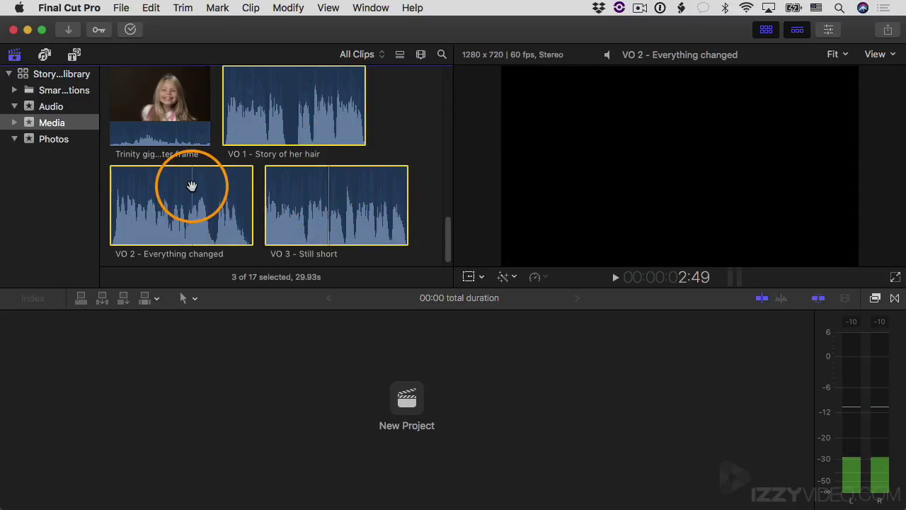
{"action": "left_click_drag", "start_coordinate": [191, 187], "coordinate": [57, 109]}
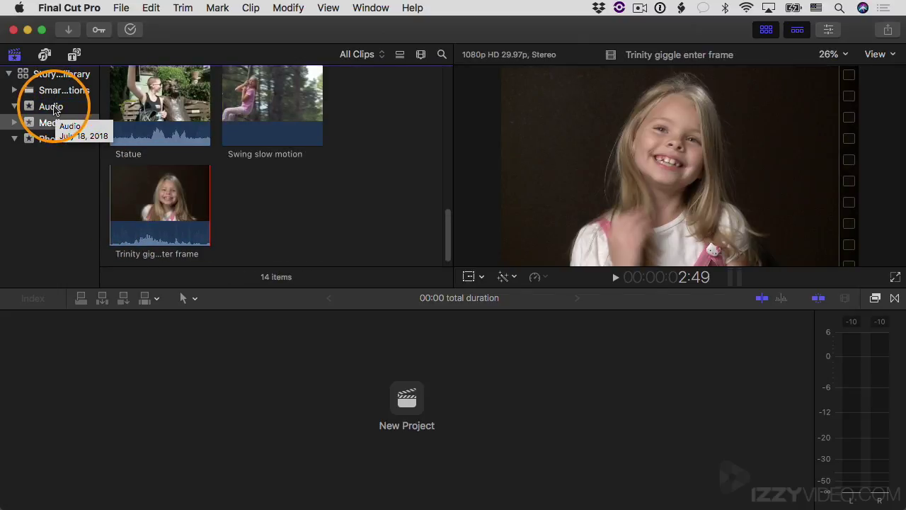
Create a new event named Projects in the Story of her hair library.
{"action": "left_click", "coordinate": [119, 9]}
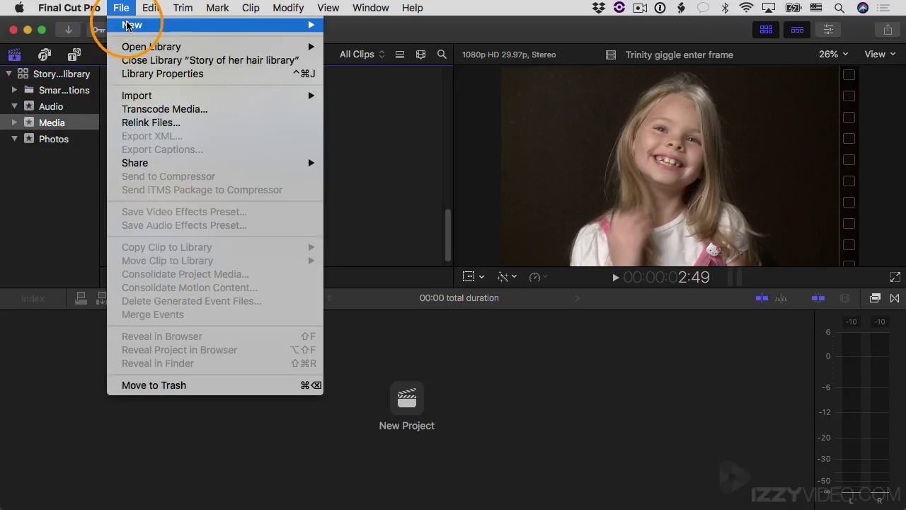
{"action": "mouse_move", "coordinate": [128, 25]}
{"action": "left_click", "coordinate": [357, 42]}
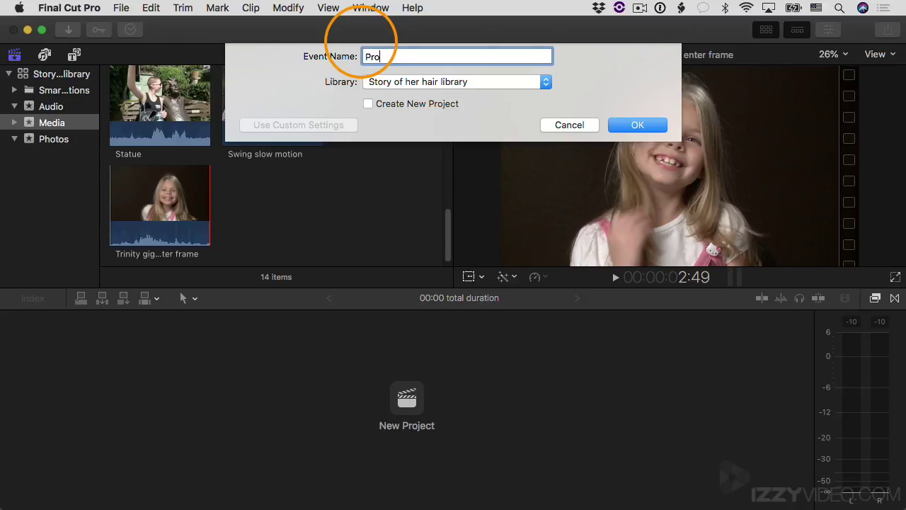
{"action": "left_click", "coordinate": [636, 124]}
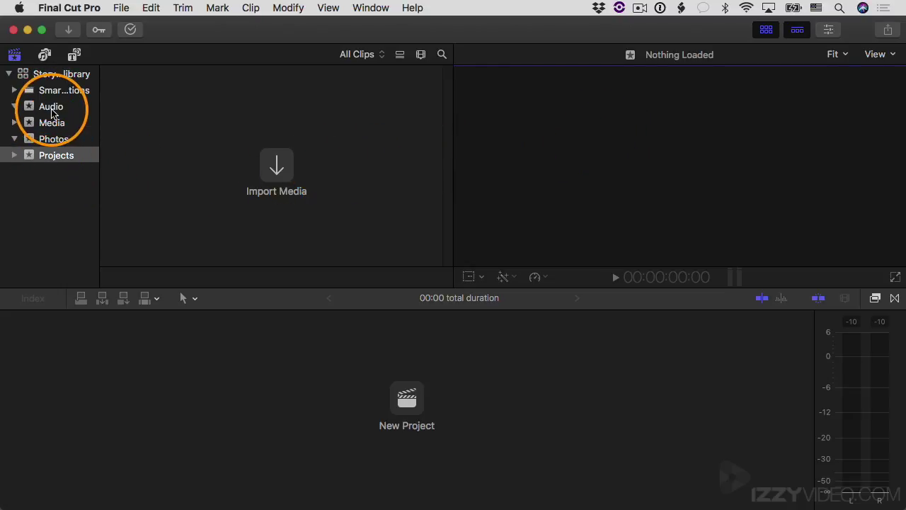
Rename the Projects event as 01 Projects so that it sorts first among the events.
{"action": "left_click", "coordinate": [48, 158]}
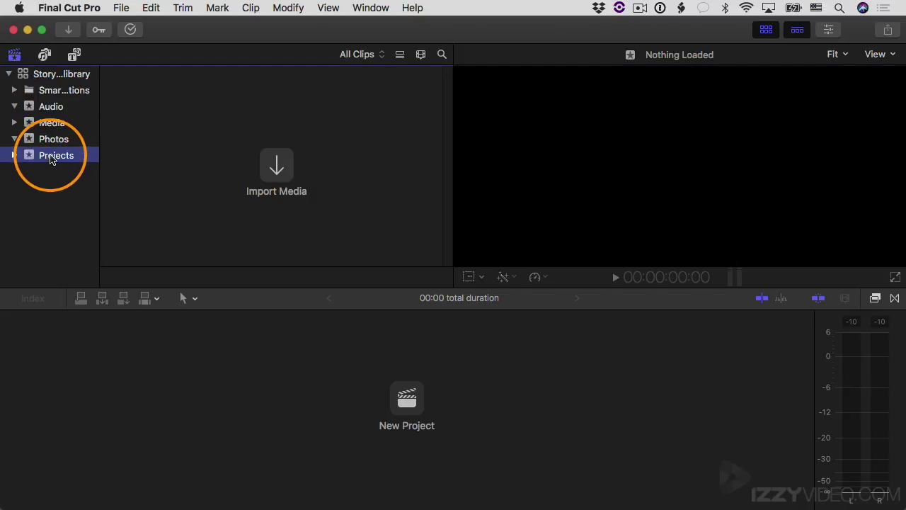
{"action": "left_click", "coordinate": [50, 159]}
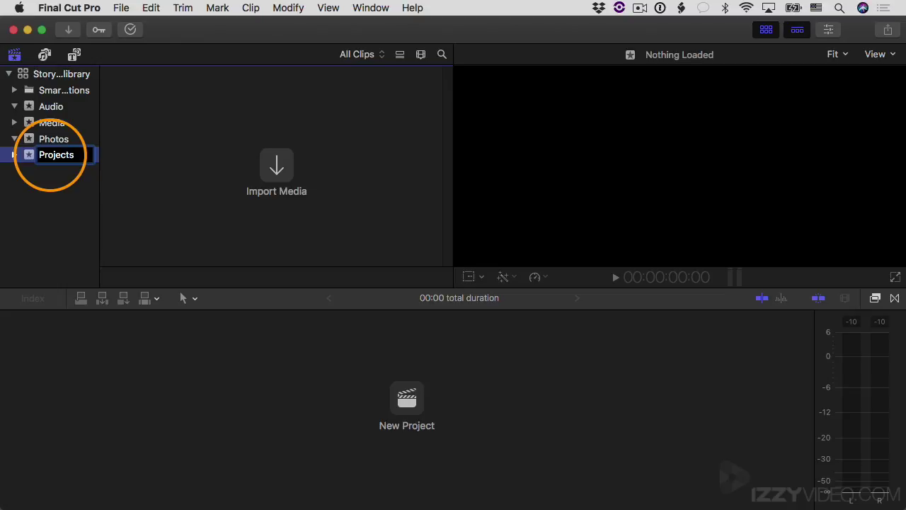
{"action": "key", "text": "Left"}
{"action": "type", "text": "0"}
{"action": "key", "text": "Return"}
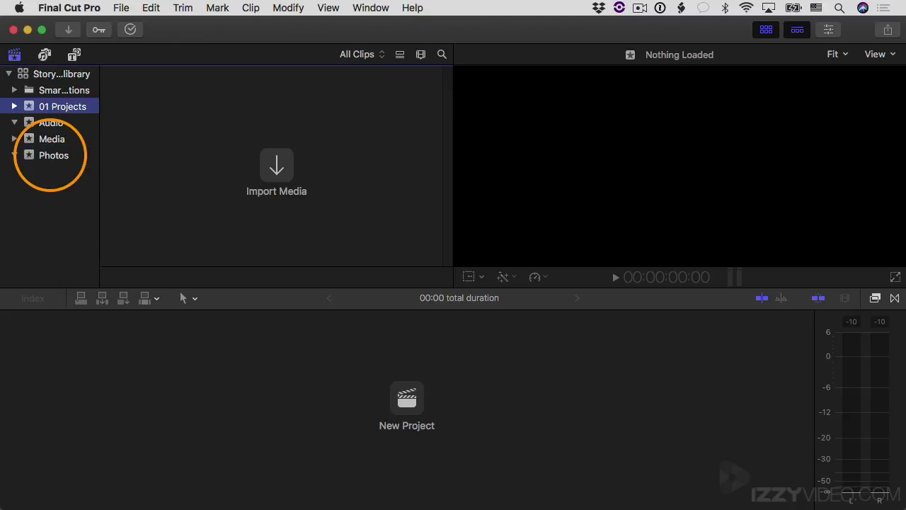
Rename the Media event as 02 Video and the Audio event as 03 Audio.
{"action": "left_click", "coordinate": [60, 144]}
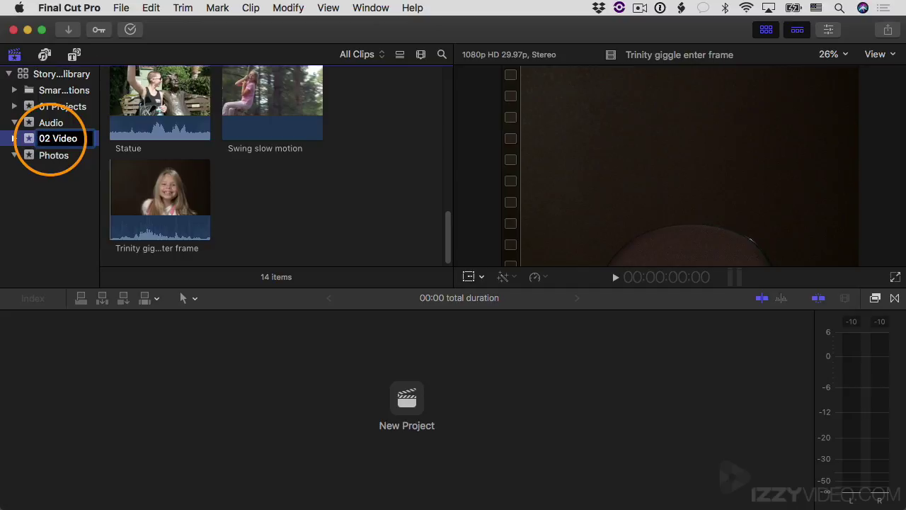
{"action": "key", "text": "Return"}
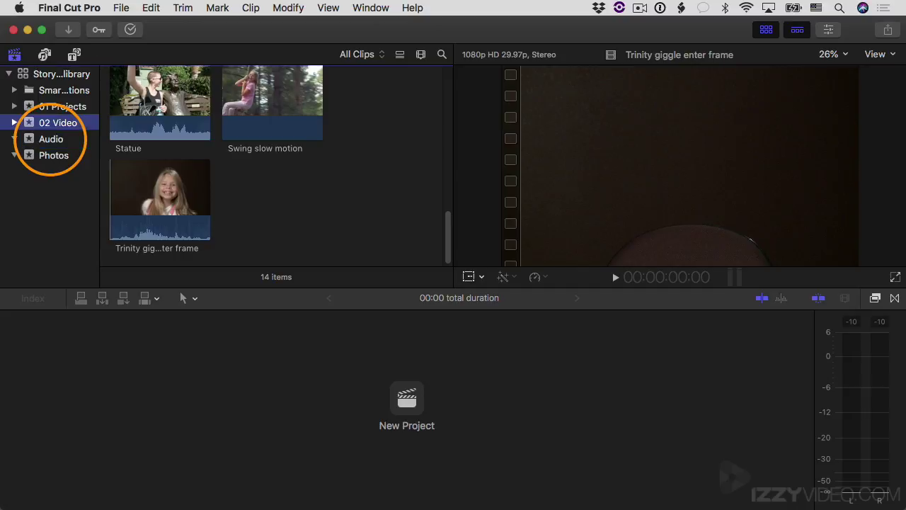
{"action": "left_click", "coordinate": [52, 142]}
{"action": "left_click", "coordinate": [44, 140]}
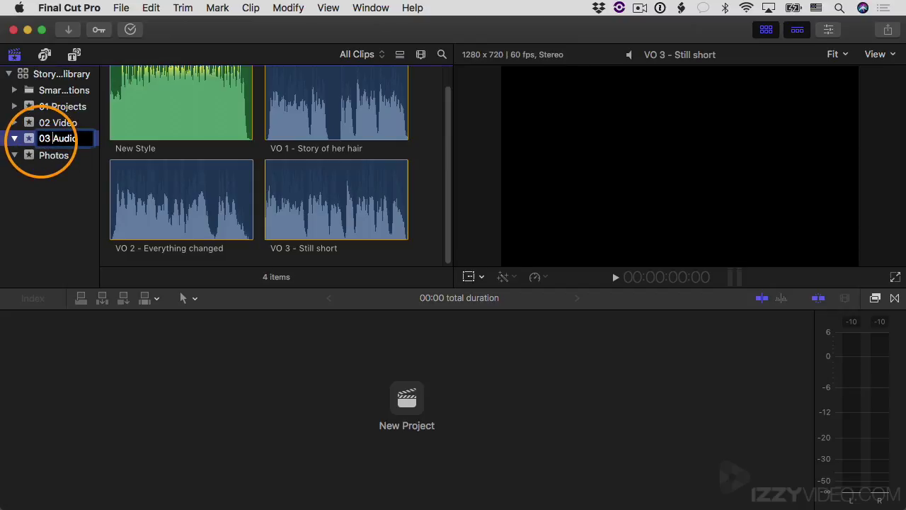
{"action": "key", "text": "Return"}
Rename the Photos event as 04 Photos.
{"action": "left_click", "coordinate": [51, 156]}
{"action": "left_click", "coordinate": [50, 157]}
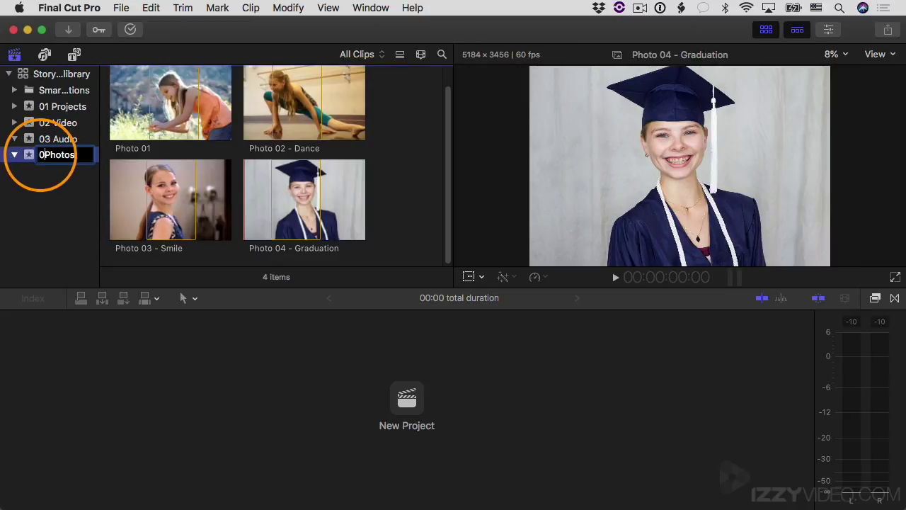
{"action": "key", "text": "Return"}
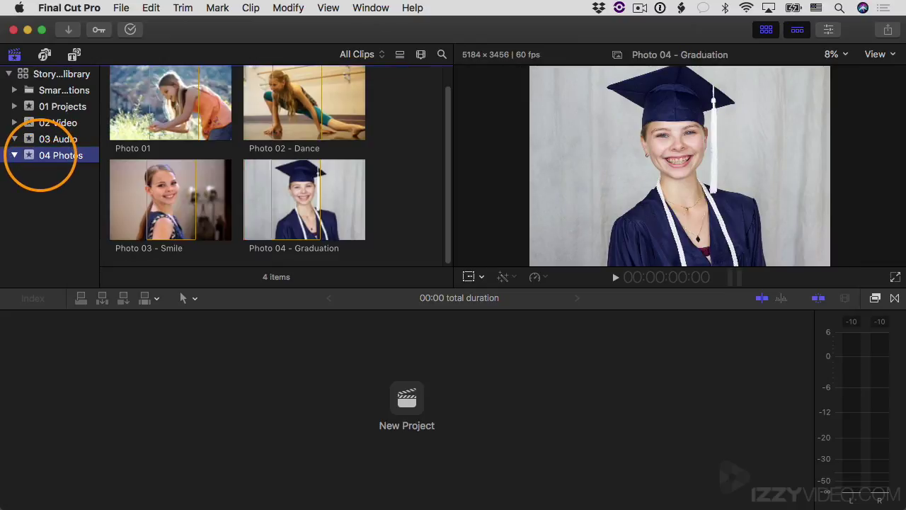